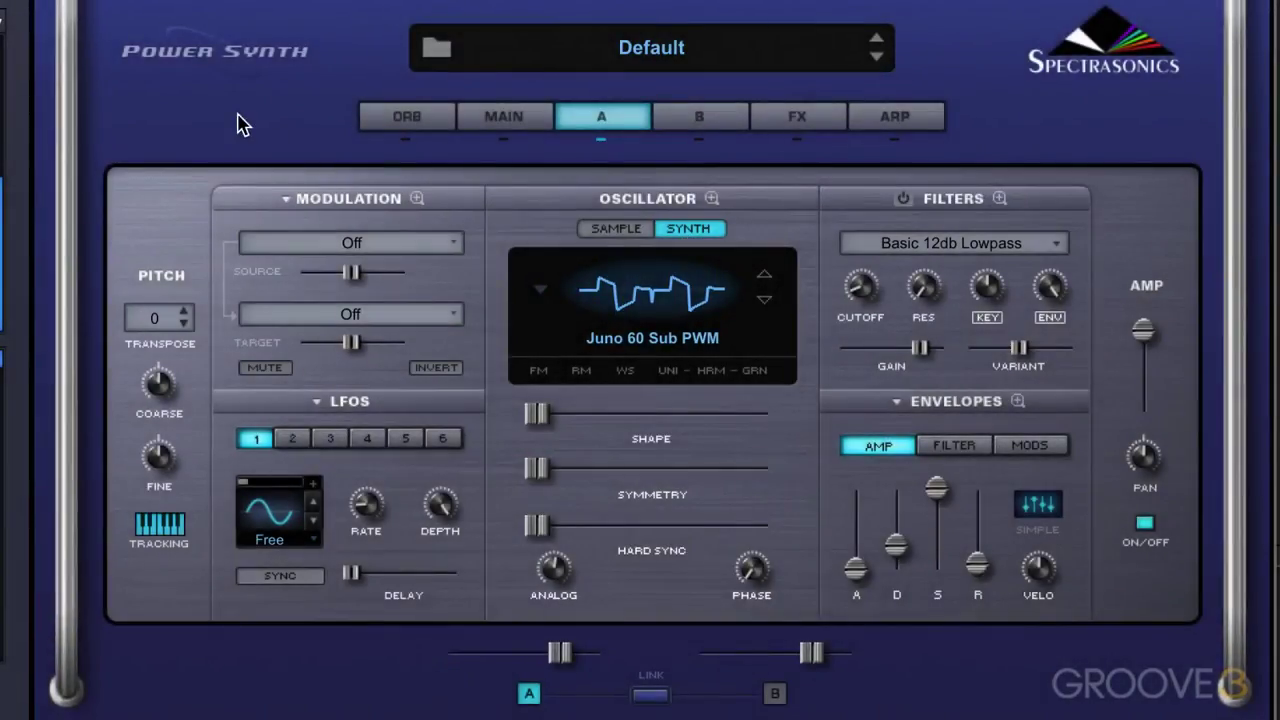
Browse the classic pulse waveforms available for layer A's synth oscillator
left_click(699, 307)
mouse_move(648, 343)
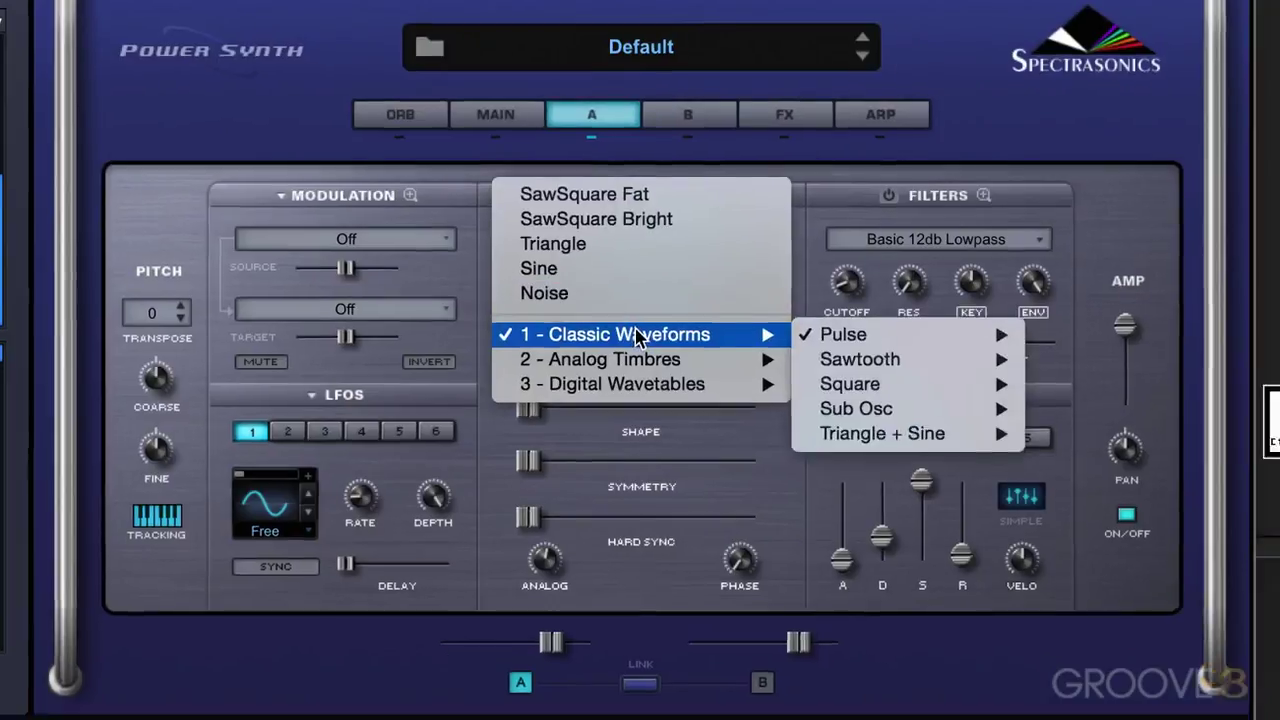
mouse_move(865, 342)
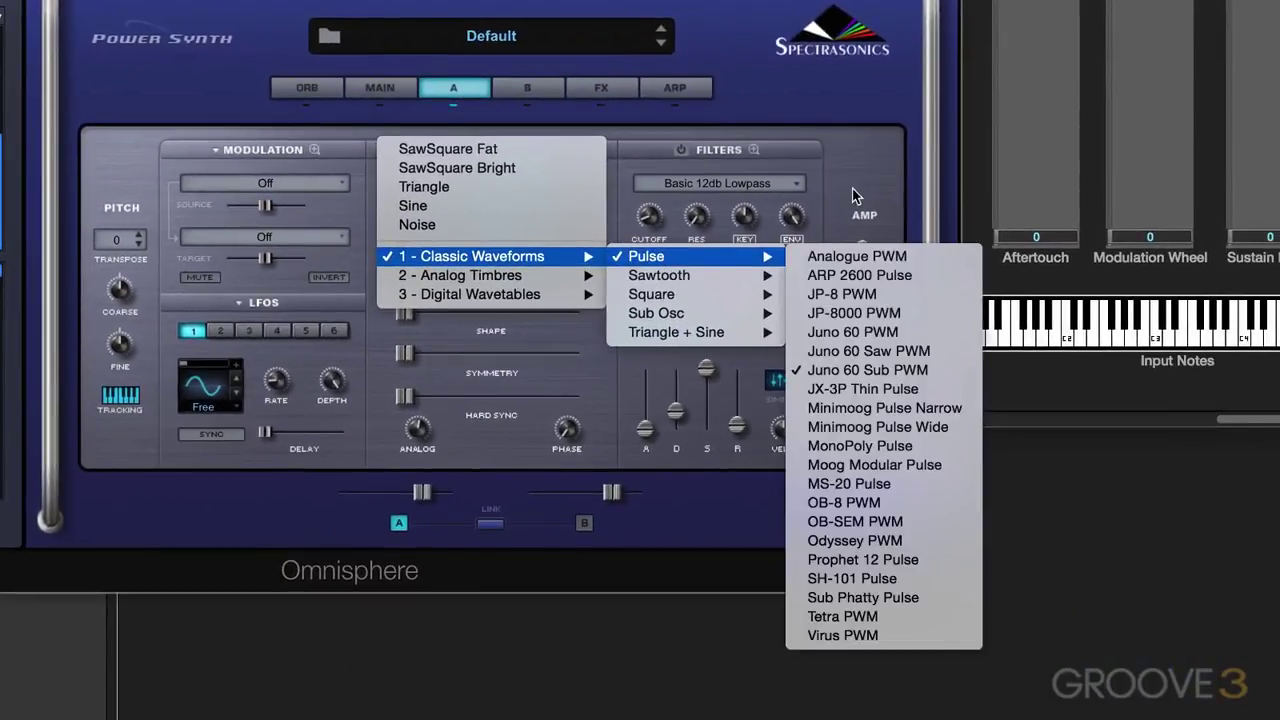
left_click(855, 196)
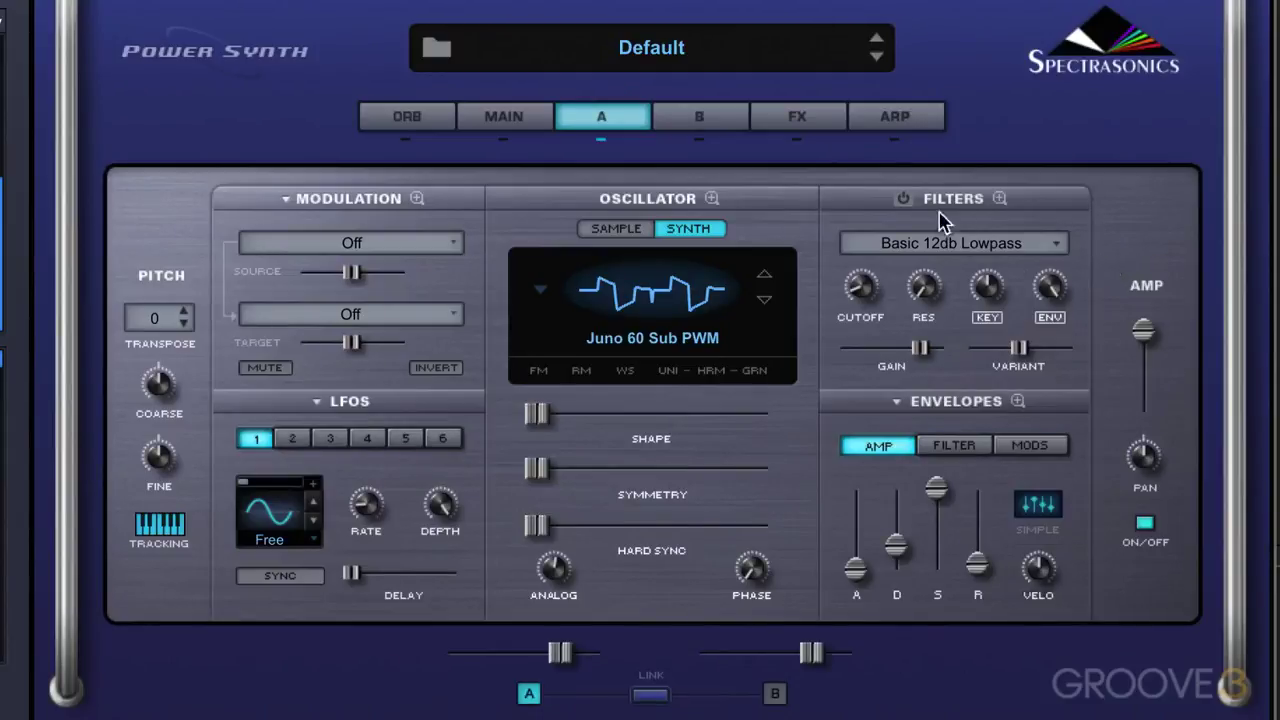
Switch on layer A's filter and raise its cutoff and resonance with the filter envelope displayed
left_click(904, 199)
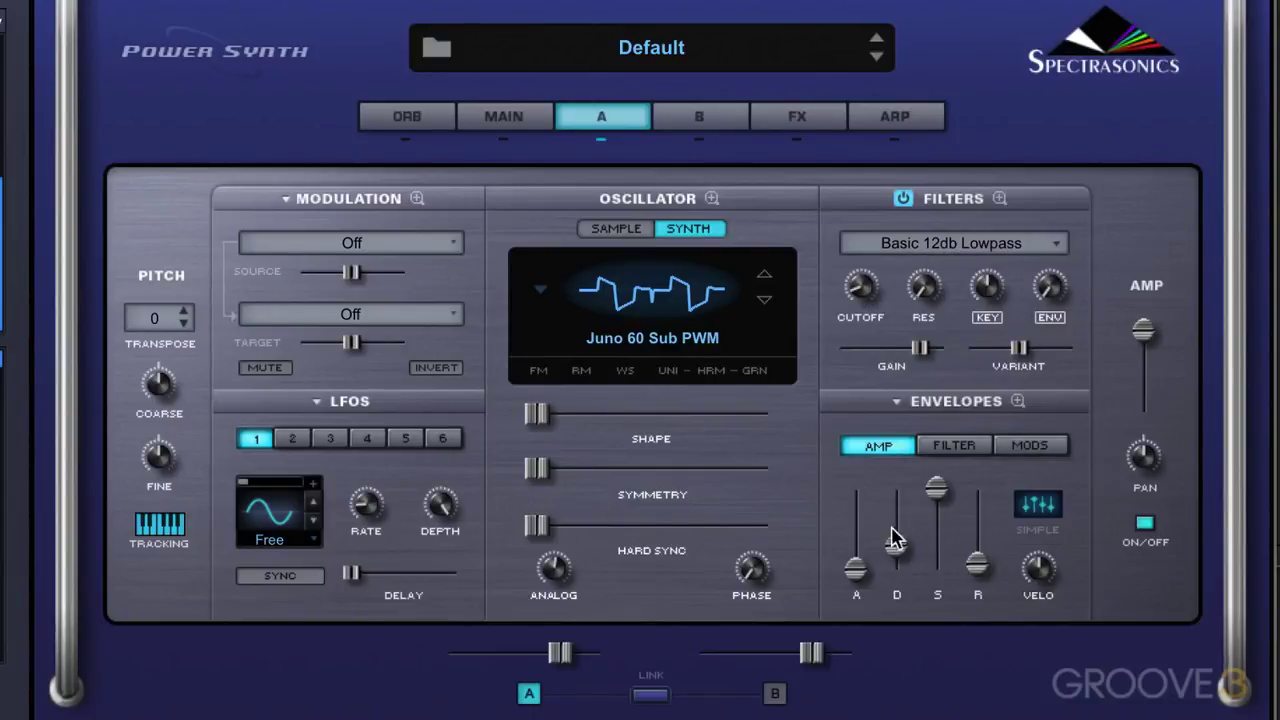
left_click(962, 447)
left_click_drag(858, 287, 851, 237)
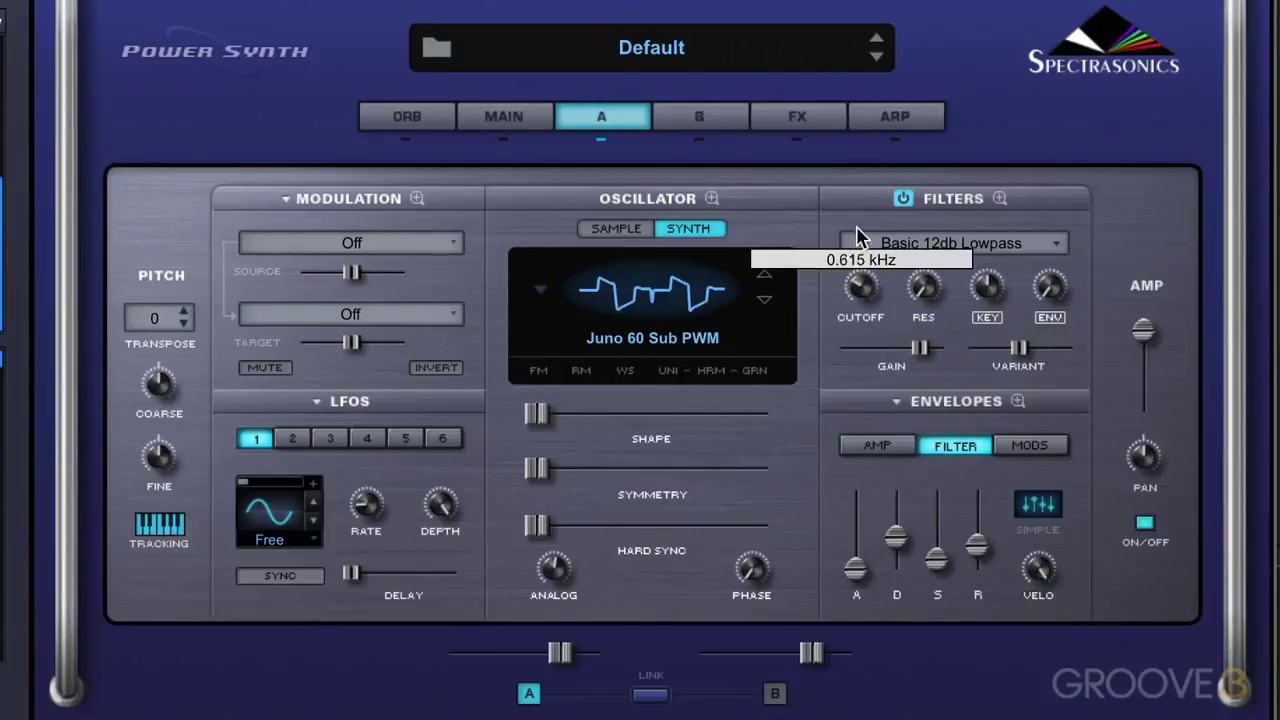
left_click_drag(927, 291, 920, 186)
left_click_drag(862, 290, 862, 258)
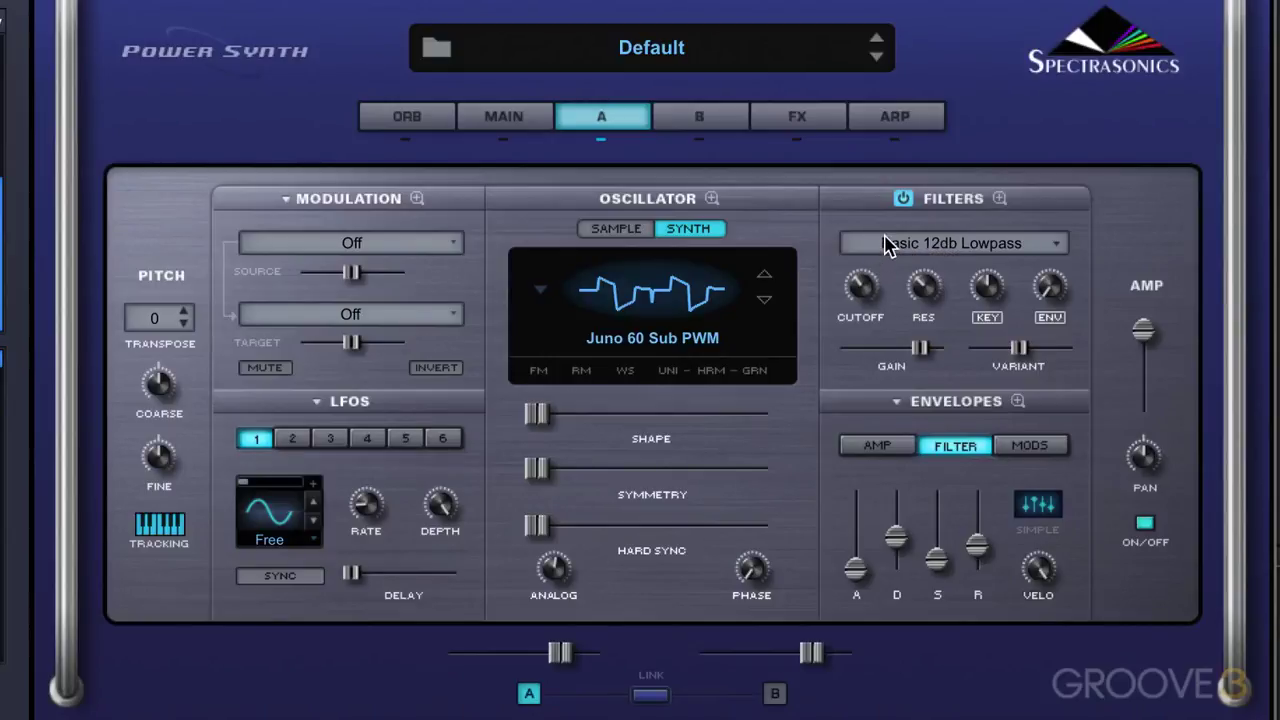
Open the Filter Zoom view of layer A's filter section
left_click(1000, 199)
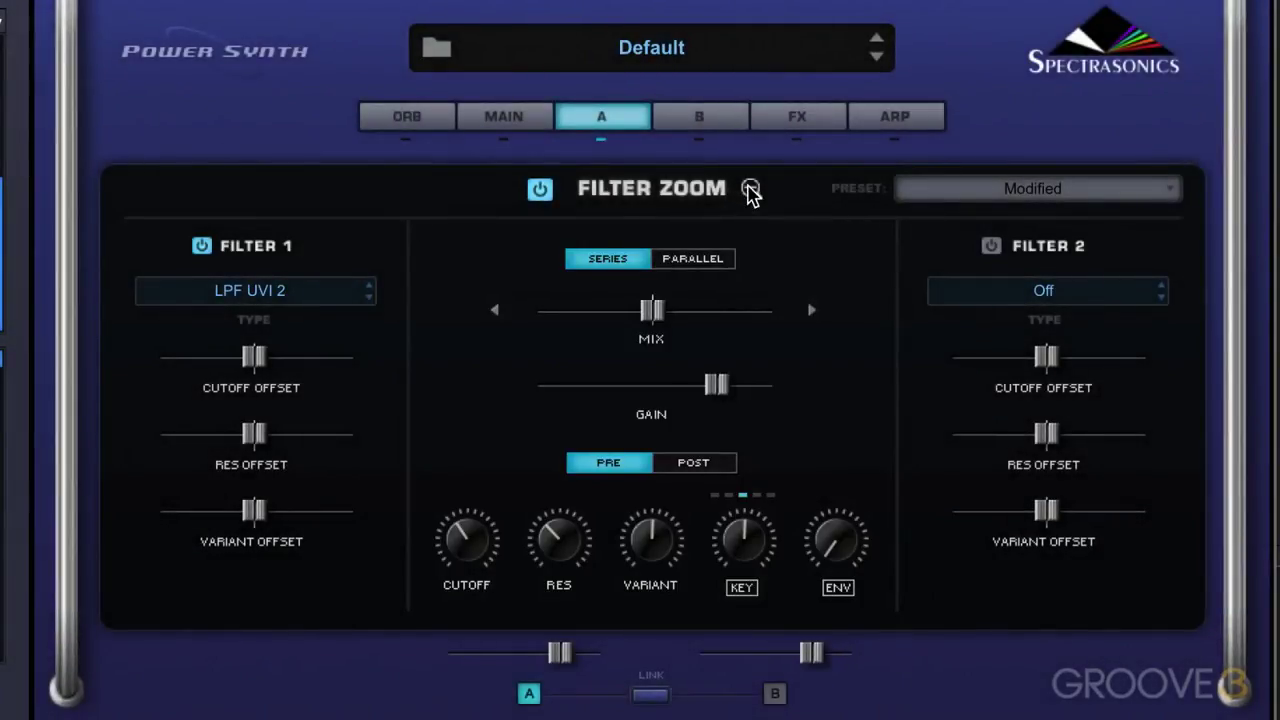
left_click(750, 190)
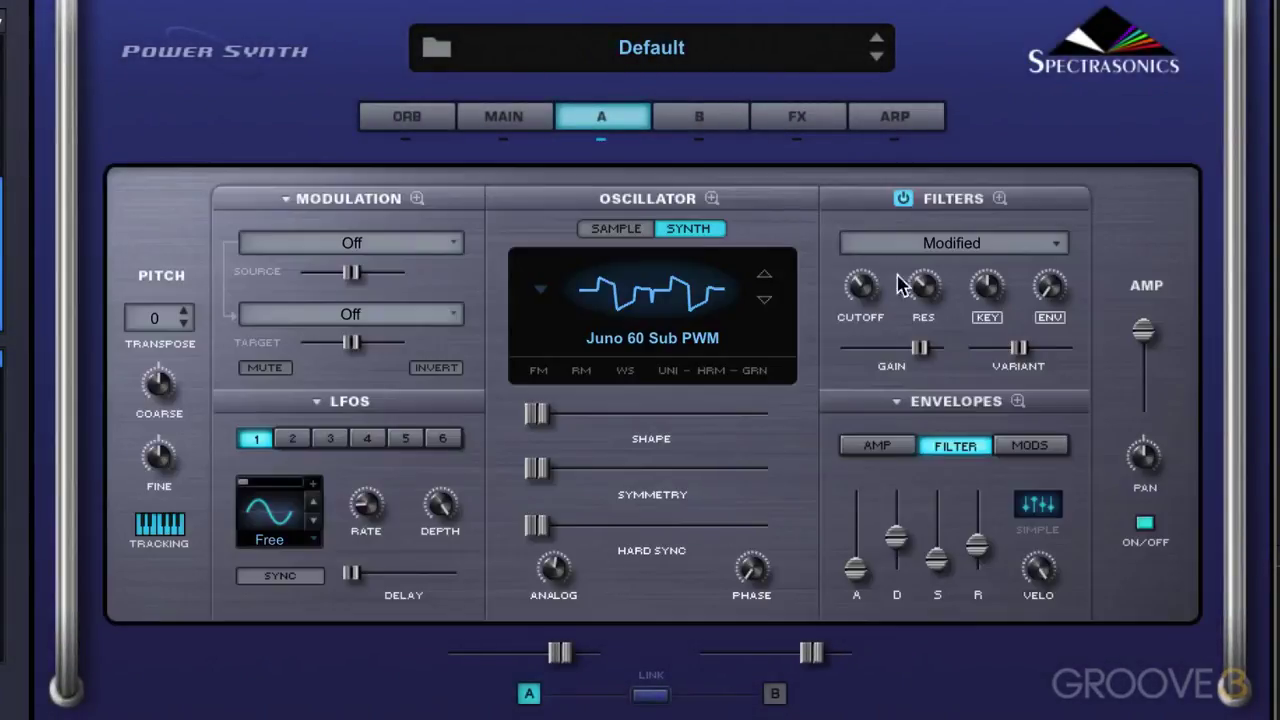
left_click(999, 199)
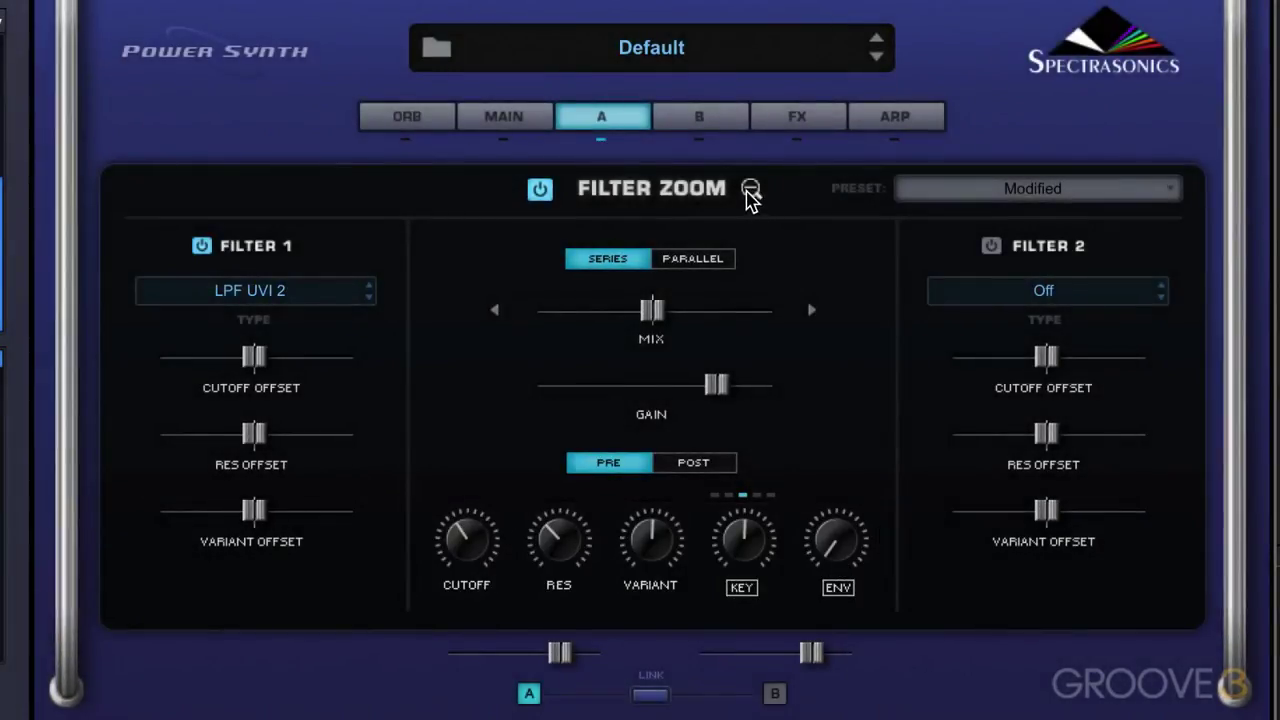
left_click(750, 190)
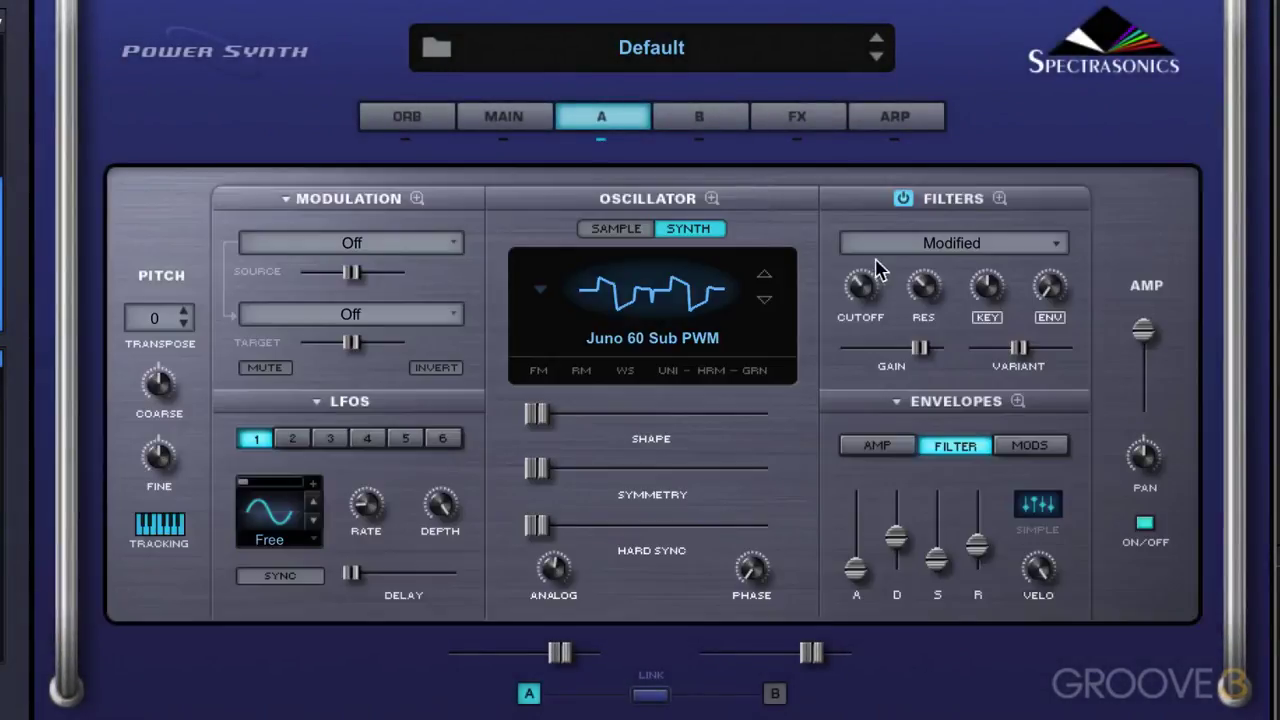
left_click(1000, 199)
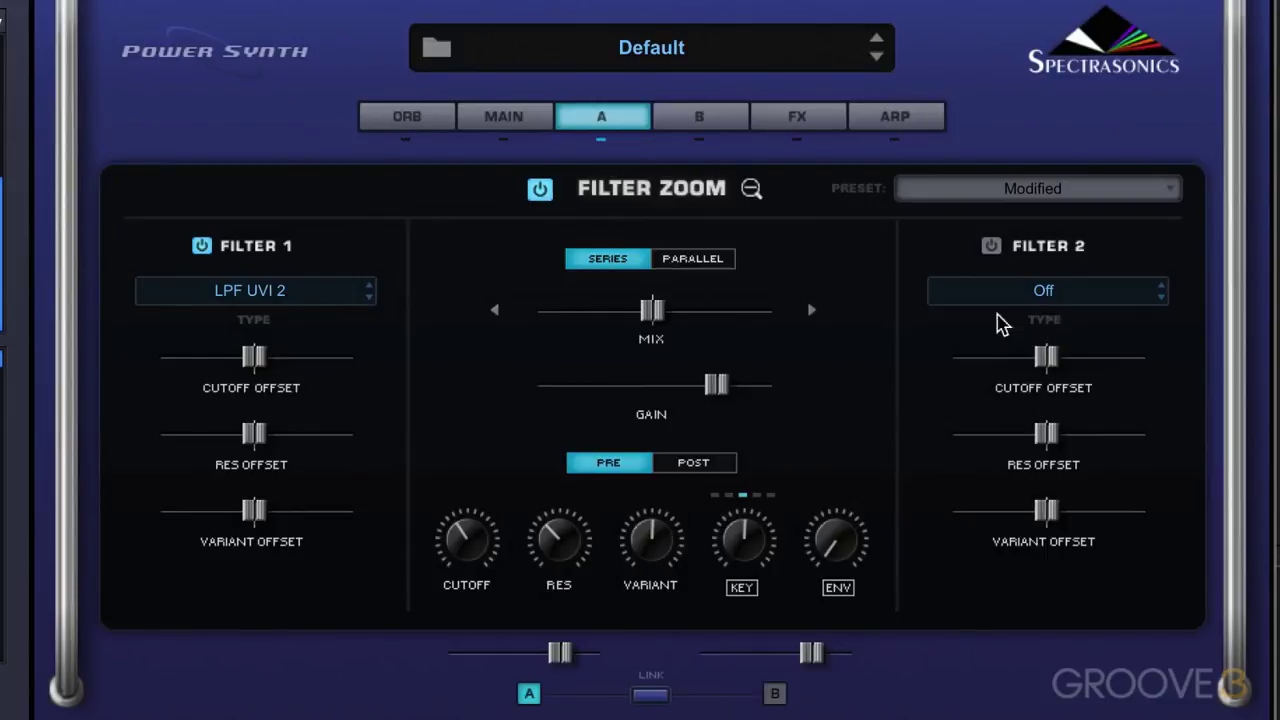
Try parallel filter routing and post-filter gain, restoring the series and pre settings
left_click(686, 263)
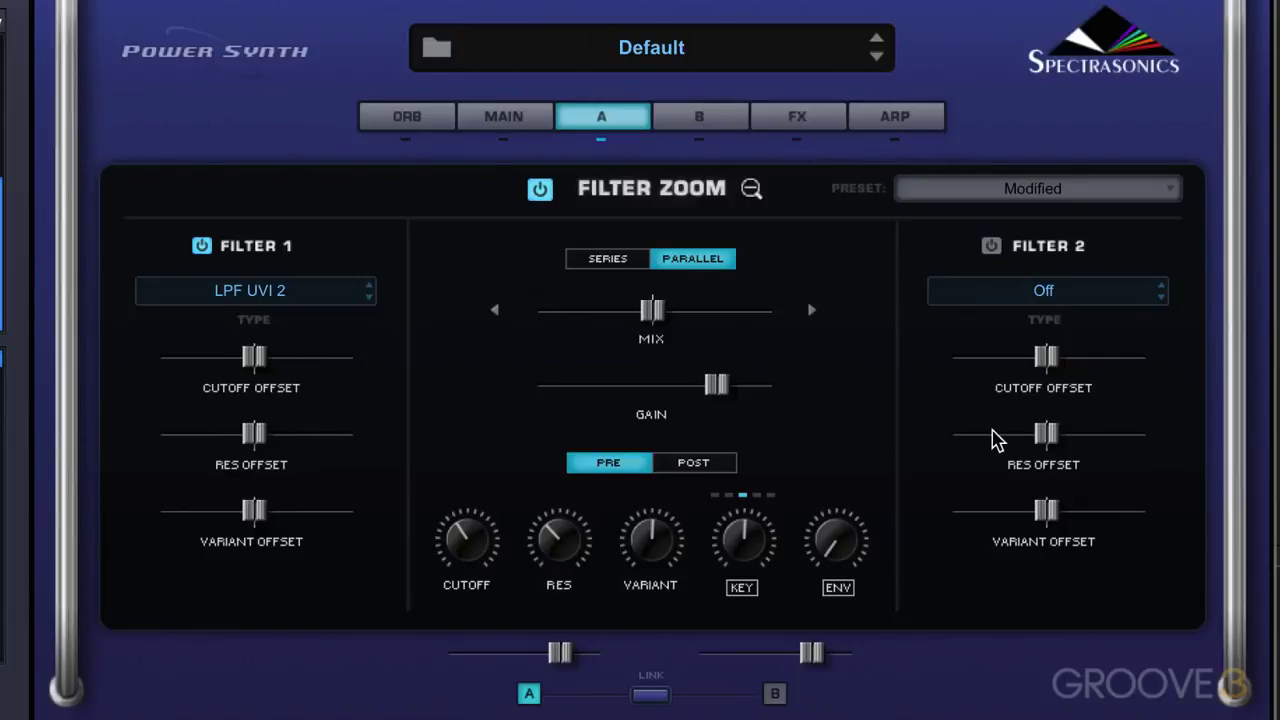
mouse_move(652, 310)
left_mouse_down()
mouse_move(601, 327)
mouse_move(706, 320)
mouse_move(620, 320)
mouse_move(652, 320)
left_mouse_up()
left_click(622, 264)
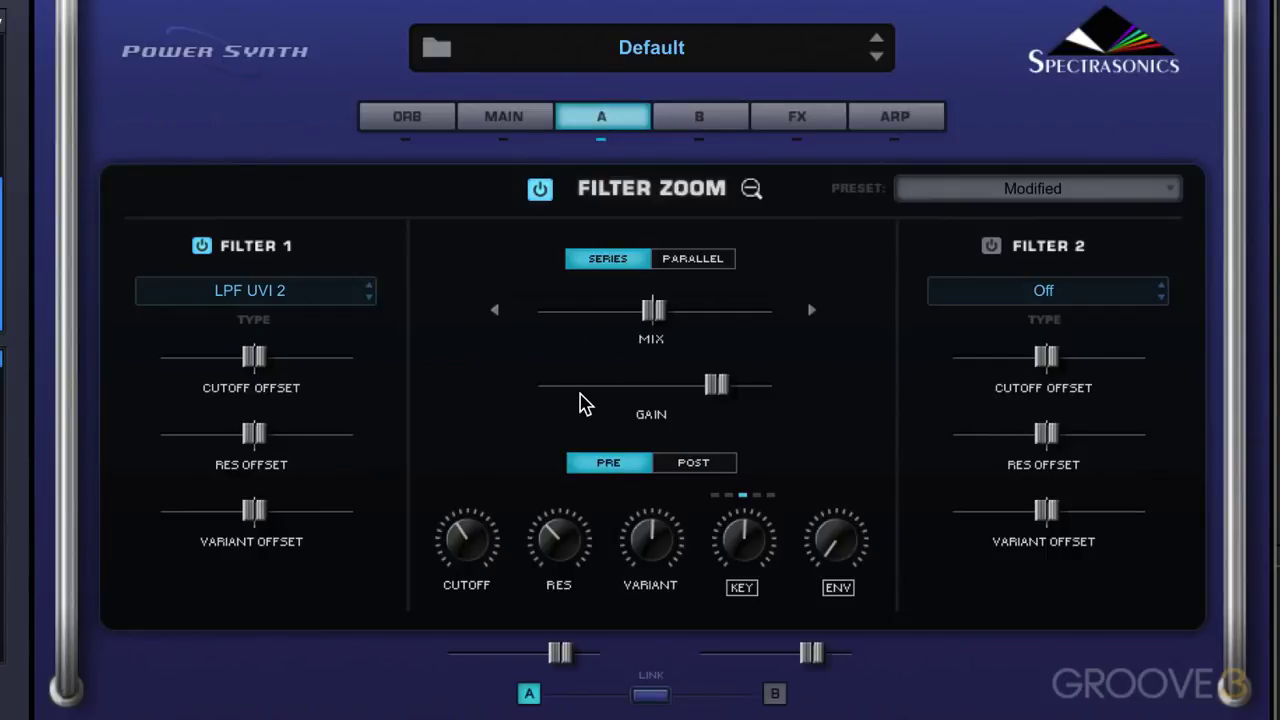
left_click(688, 462)
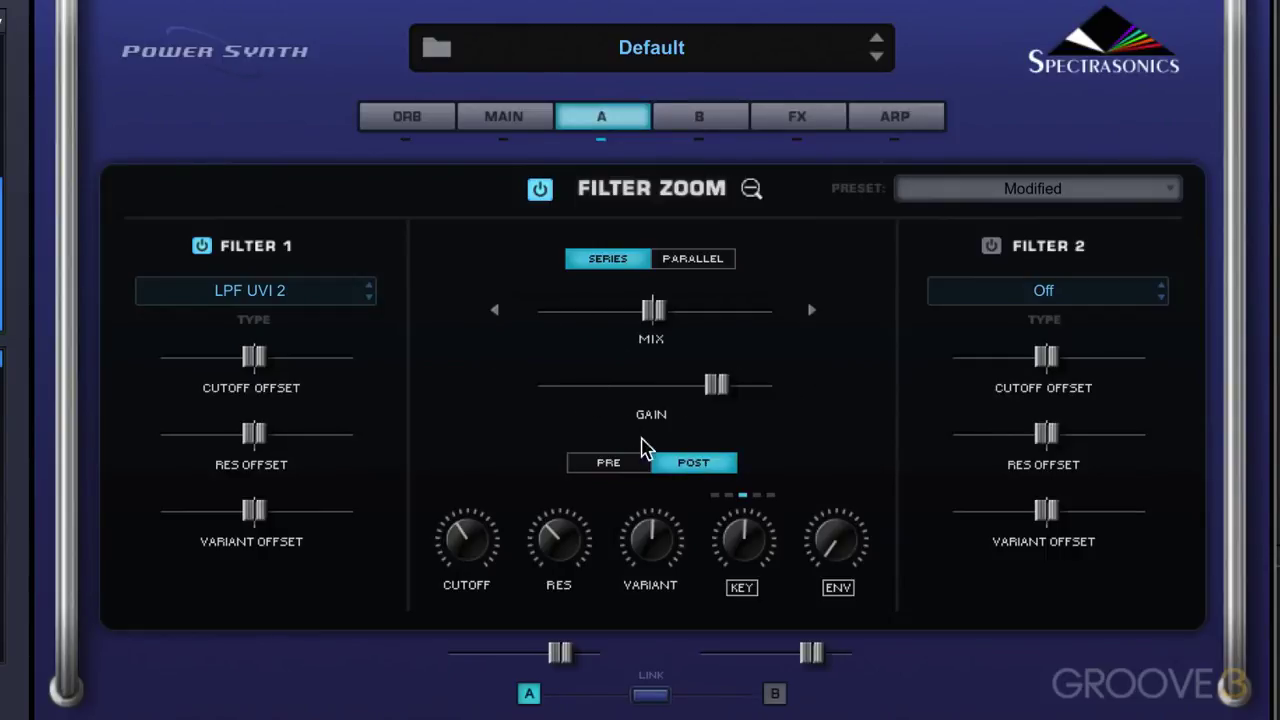
left_click(638, 462)
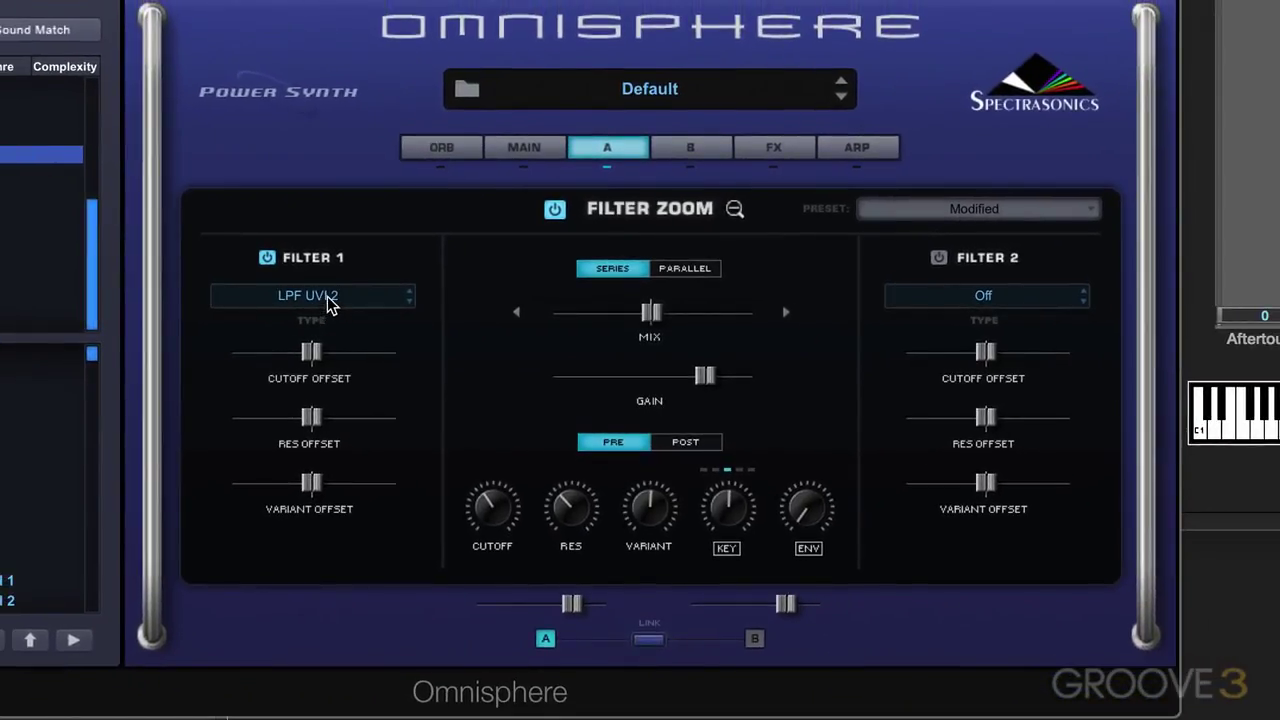
Set Filter 1 to LPF Juicy 24db and raise its cutoff offset along with the overall cutoff and resonance
left_click(330, 298)
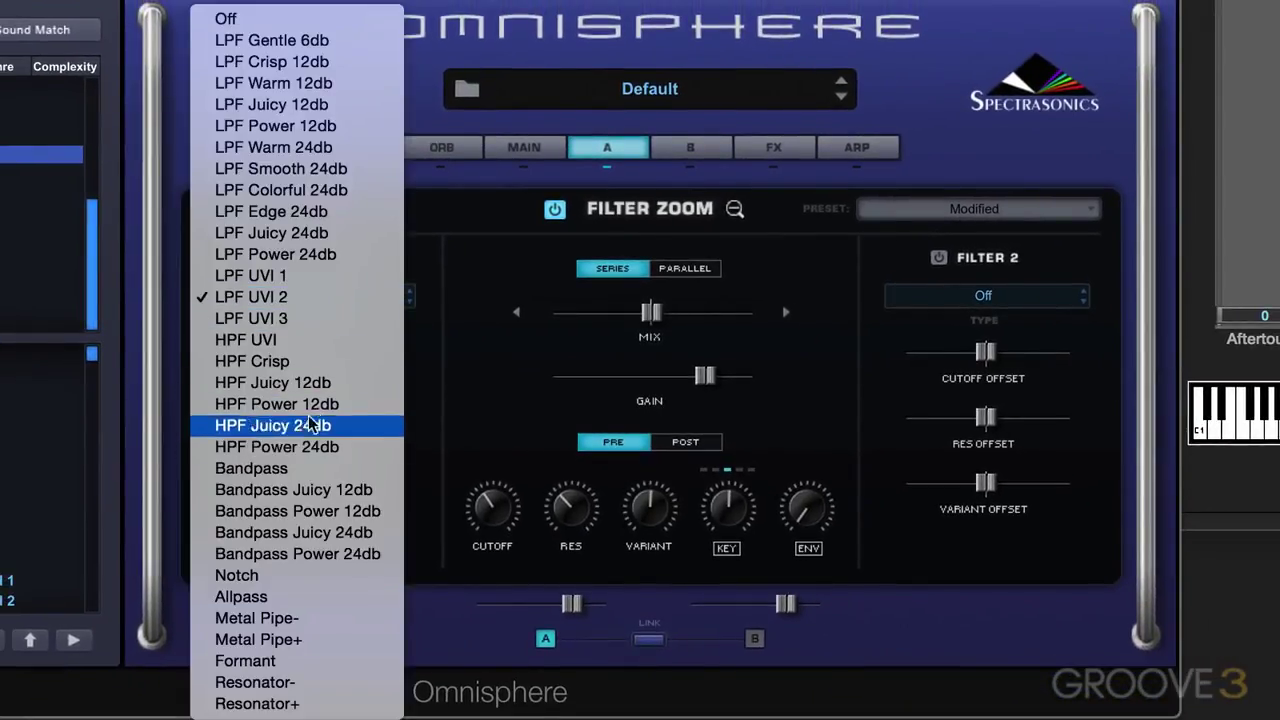
left_click(300, 238)
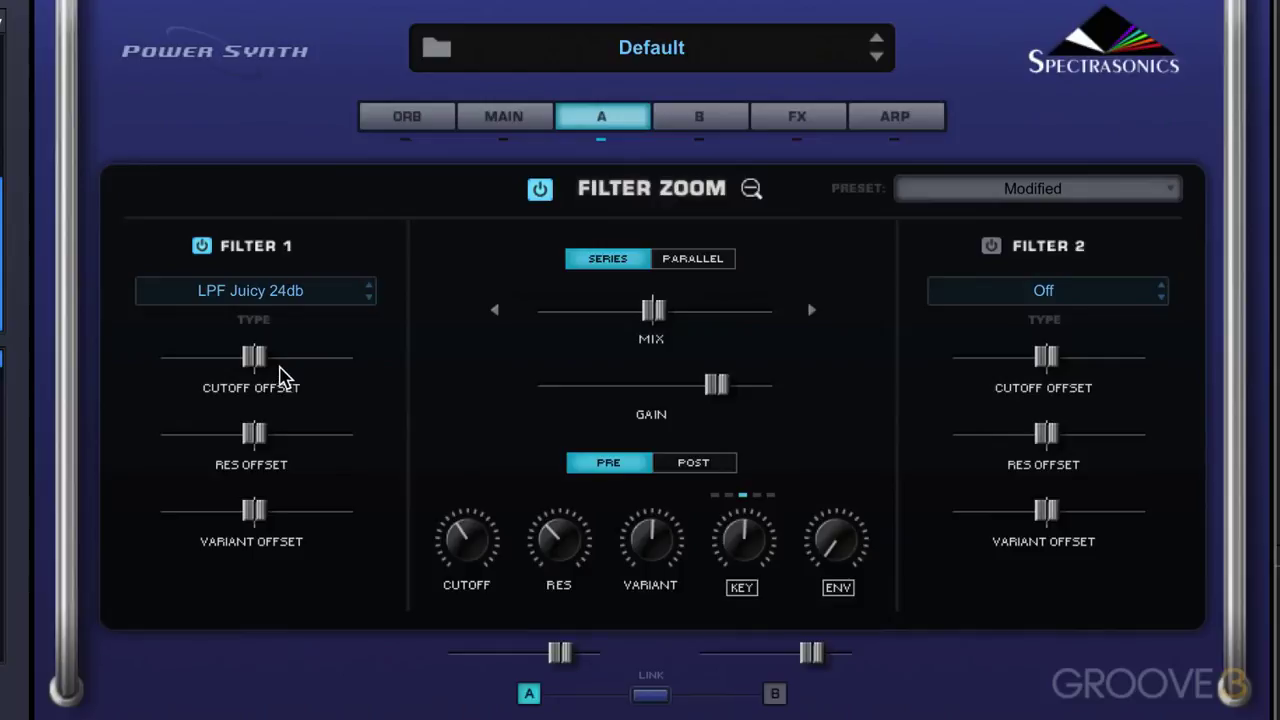
mouse_move(258, 360)
left_mouse_down()
mouse_move(291, 363)
mouse_move(240, 366)
mouse_move(276, 366)
left_mouse_up()
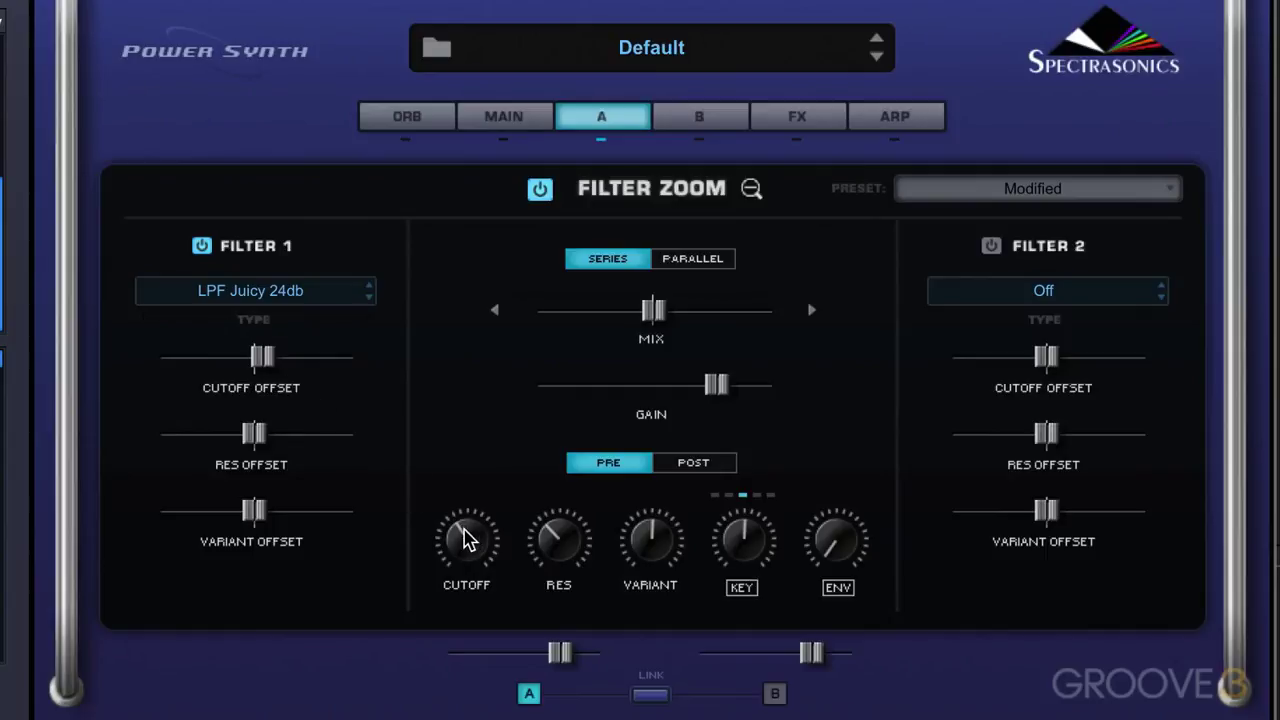
left_click_drag(463, 535, 450, 578)
left_click_drag(255, 355, 283, 385)
left_click_drag(466, 557, 466, 535)
left_click_drag(580, 551, 580, 530)
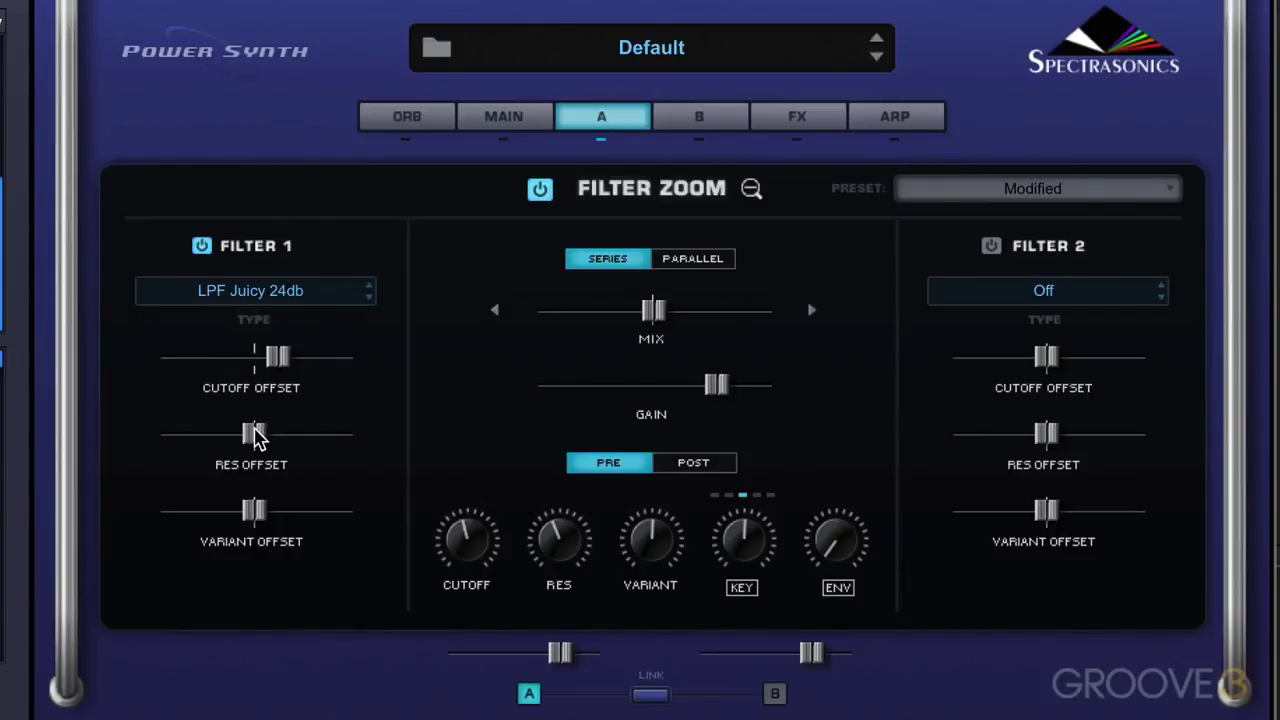
Raise Filter 1's resonance and variant offsets and switch on Filter 2
left_click_drag(255, 437, 296, 444)
mouse_move(253, 512)
left_mouse_down()
mouse_move(310, 520)
mouse_move(205, 518)
mouse_move(270, 514)
left_mouse_up()
left_click(292, 440)
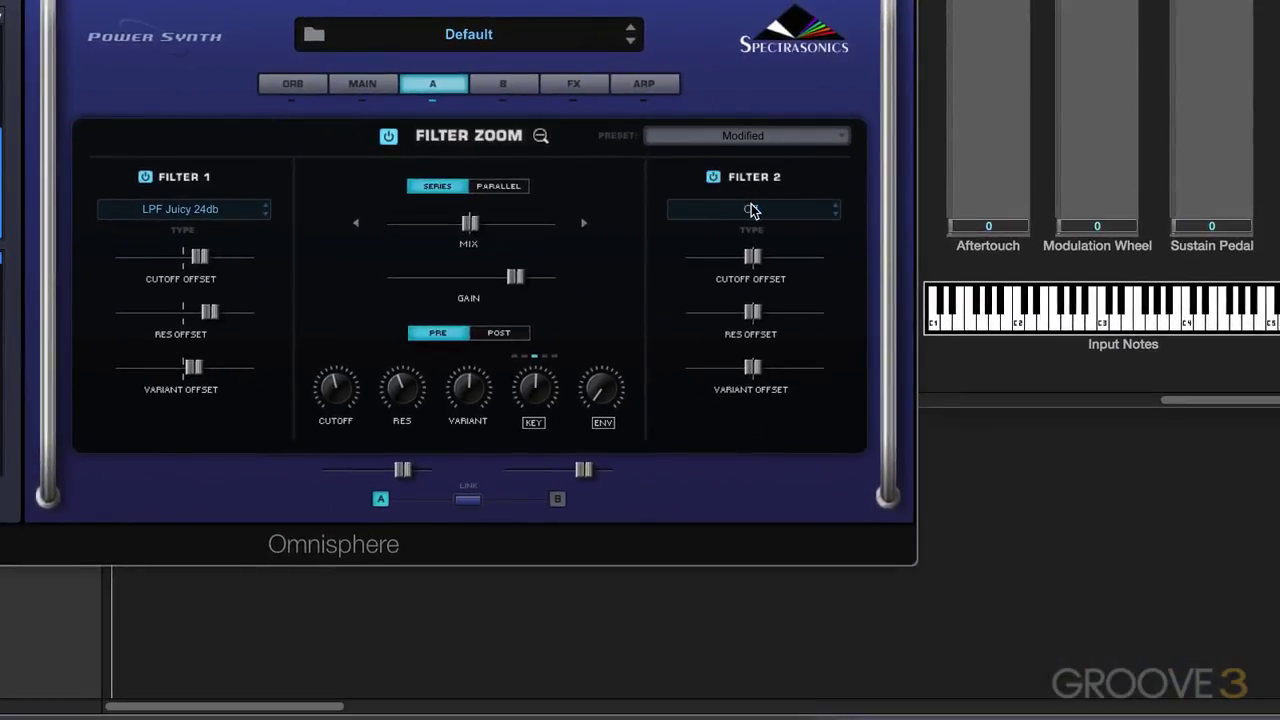
Browse Filter 2's filter types and the lowpass and specialty filter presets without choosing one
left_click(753, 211)
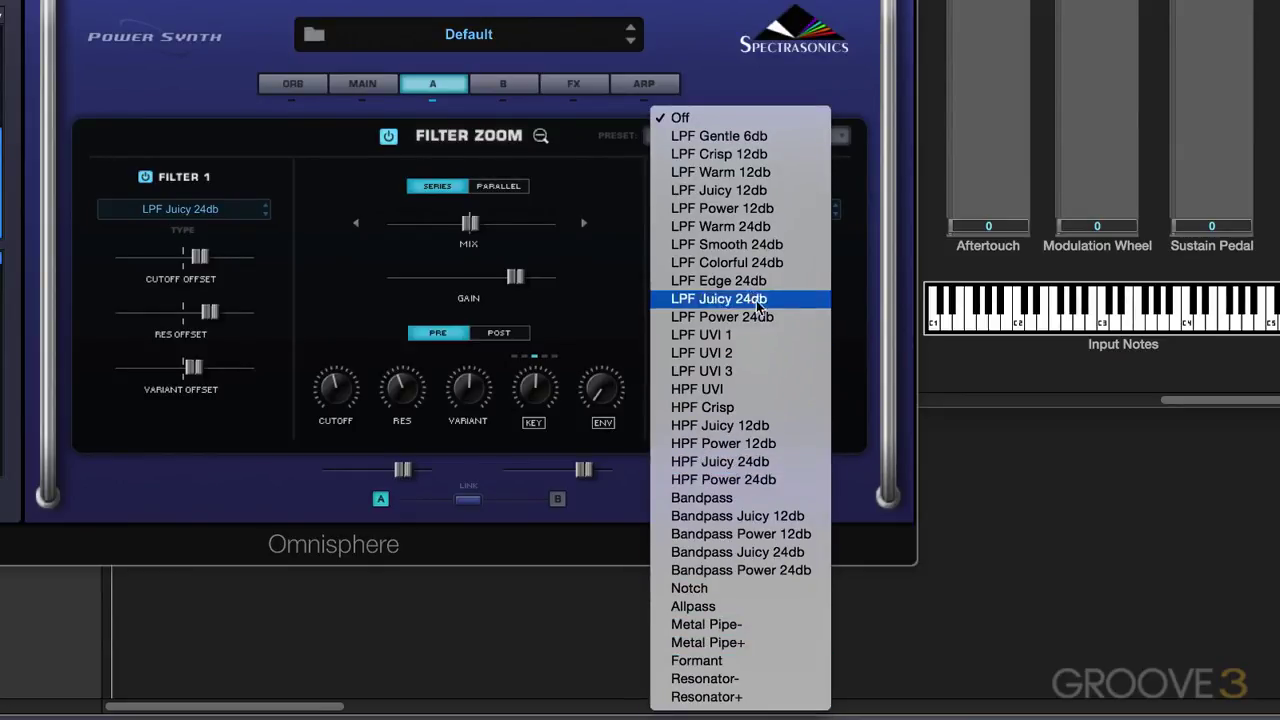
left_click(602, 256)
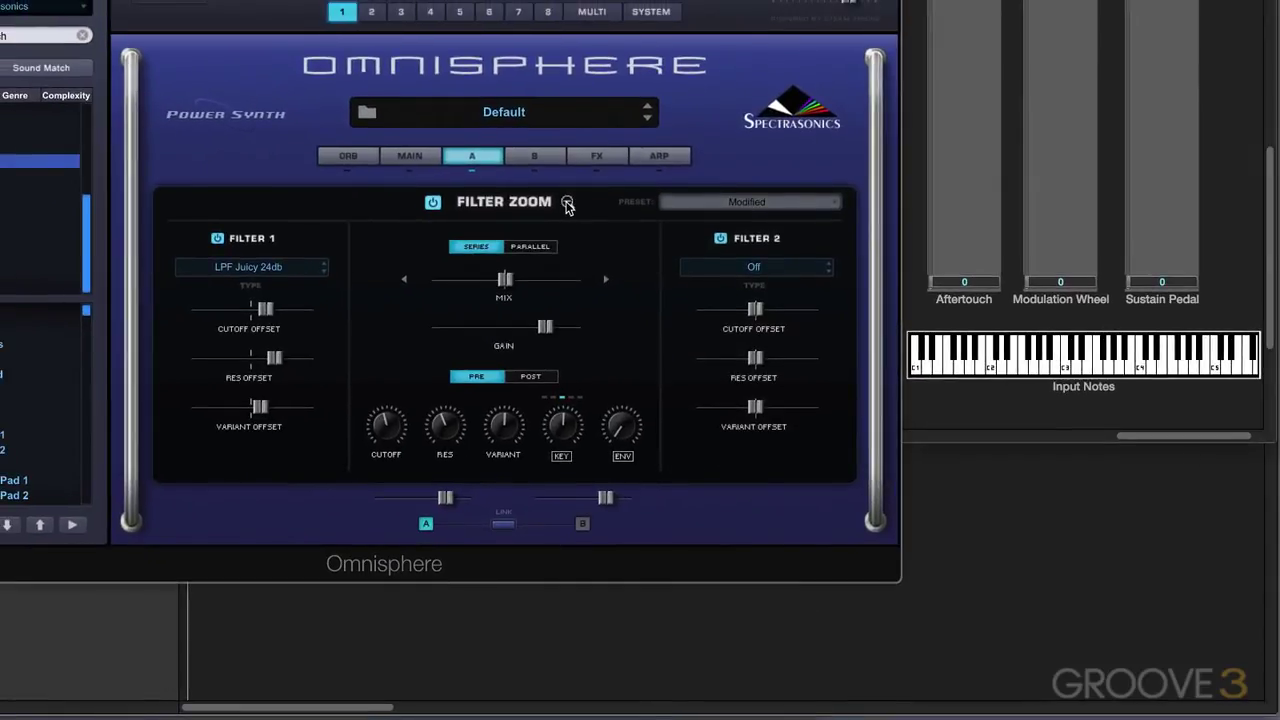
left_click(567, 203)
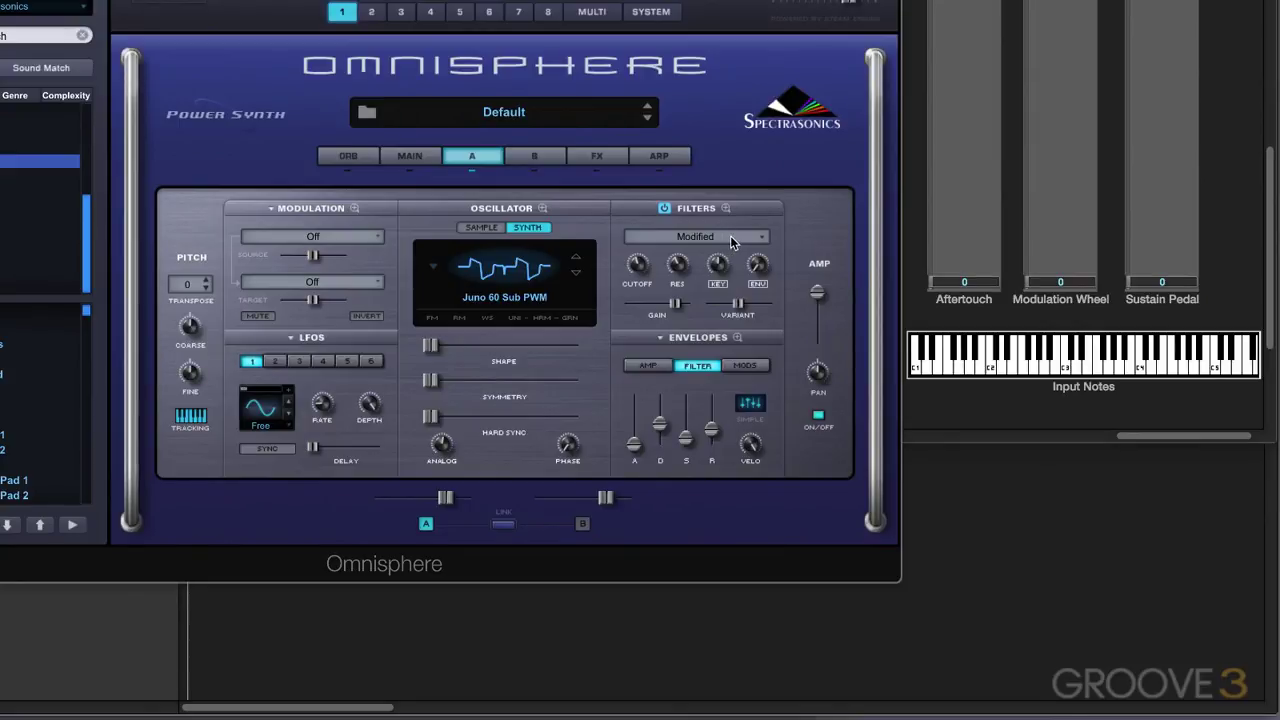
left_click(730, 235)
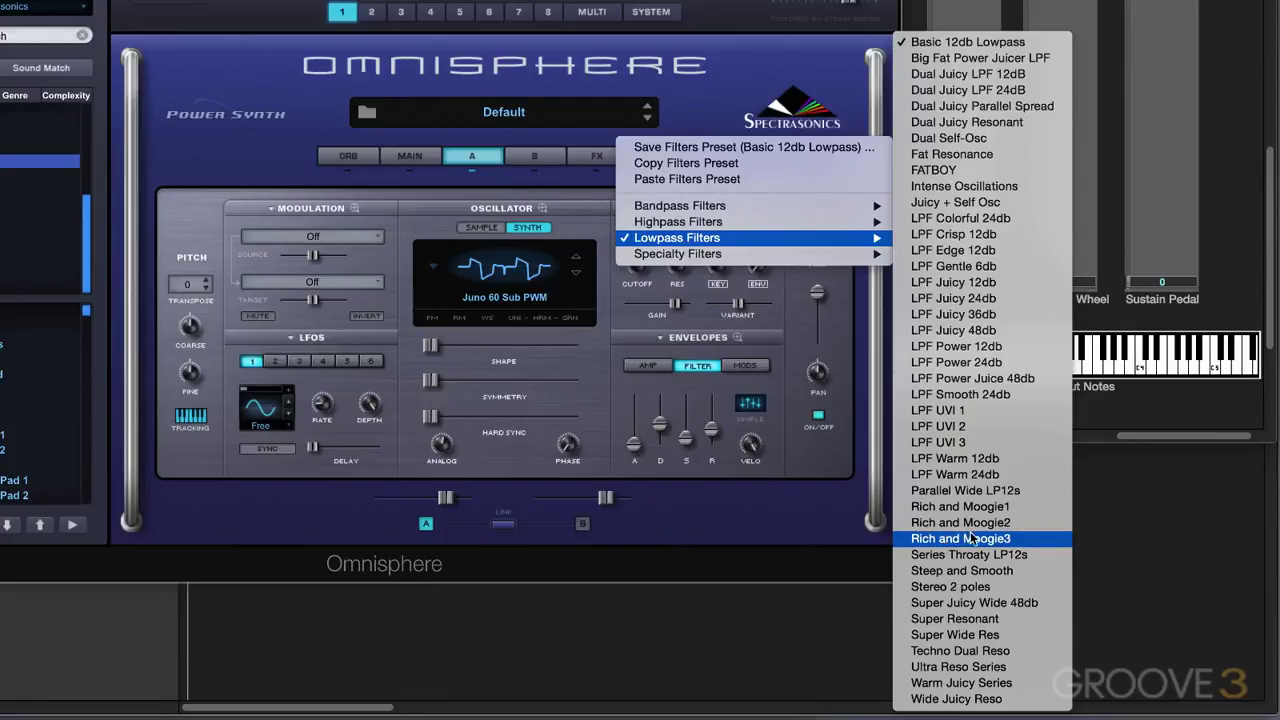
mouse_move(737, 257)
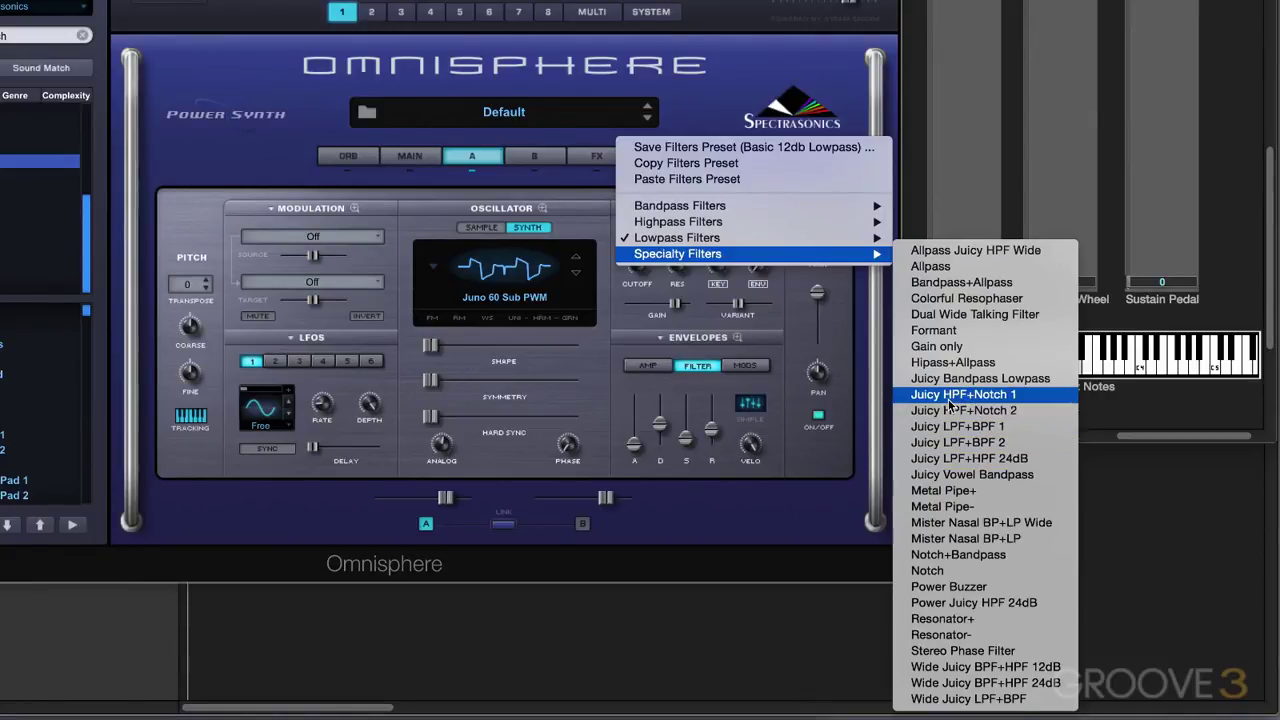
left_click(808, 345)
left_click(727, 209)
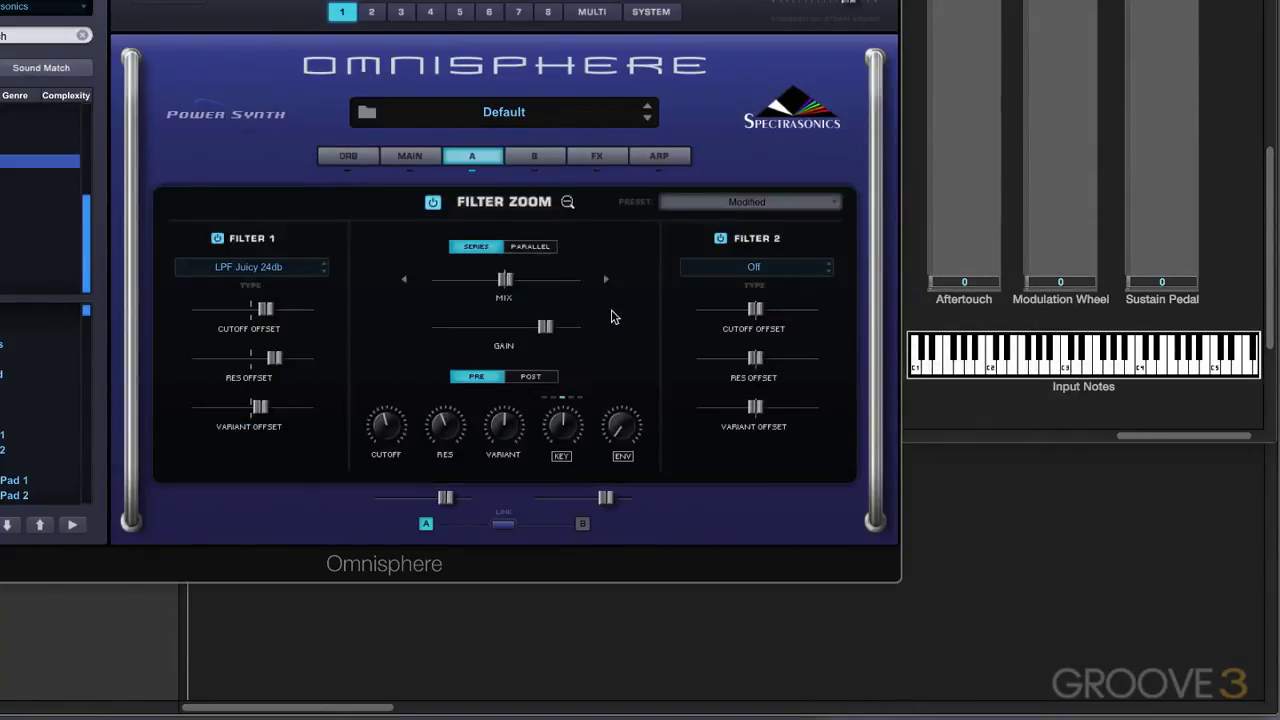
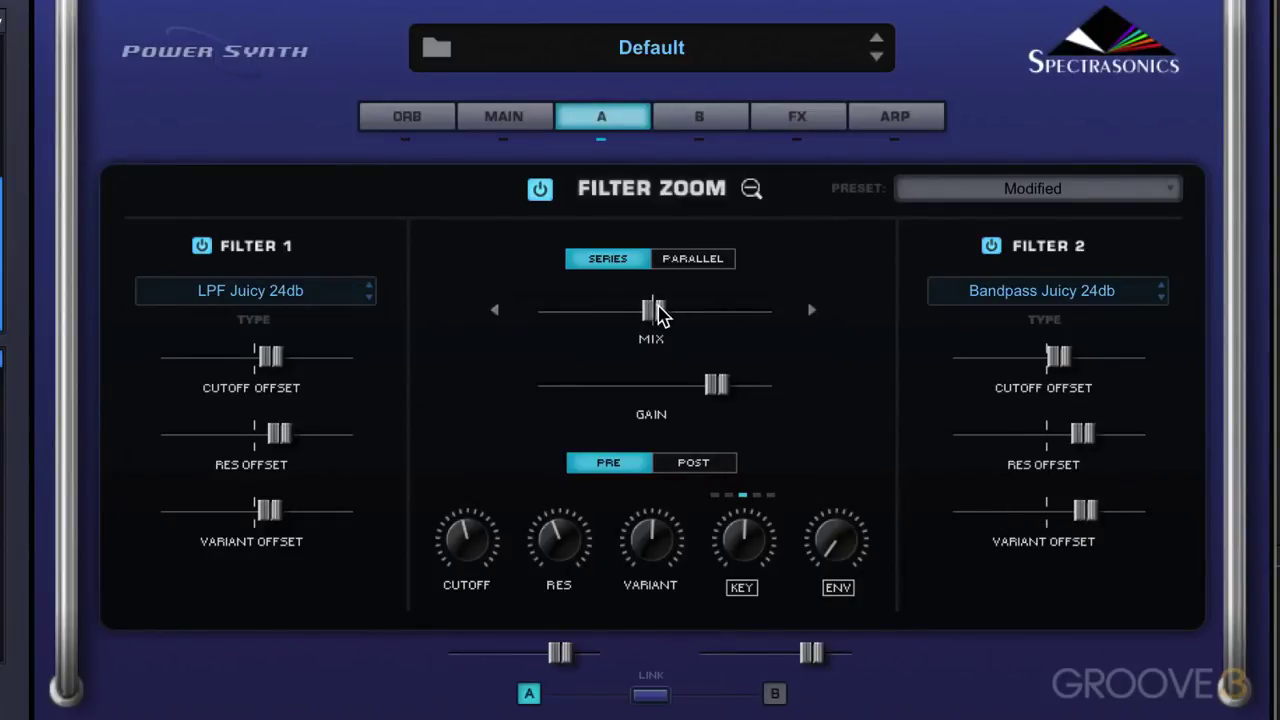
Nudge the series mix slightly toward Filter 1 and briefly bypass Filter 1 and Filter 2 in turn
mouse_move(658, 314)
left_mouse_down()
mouse_move(570, 328)
mouse_move(760, 323)
mouse_move(633, 330)
mouse_move(652, 329)
left_mouse_up()
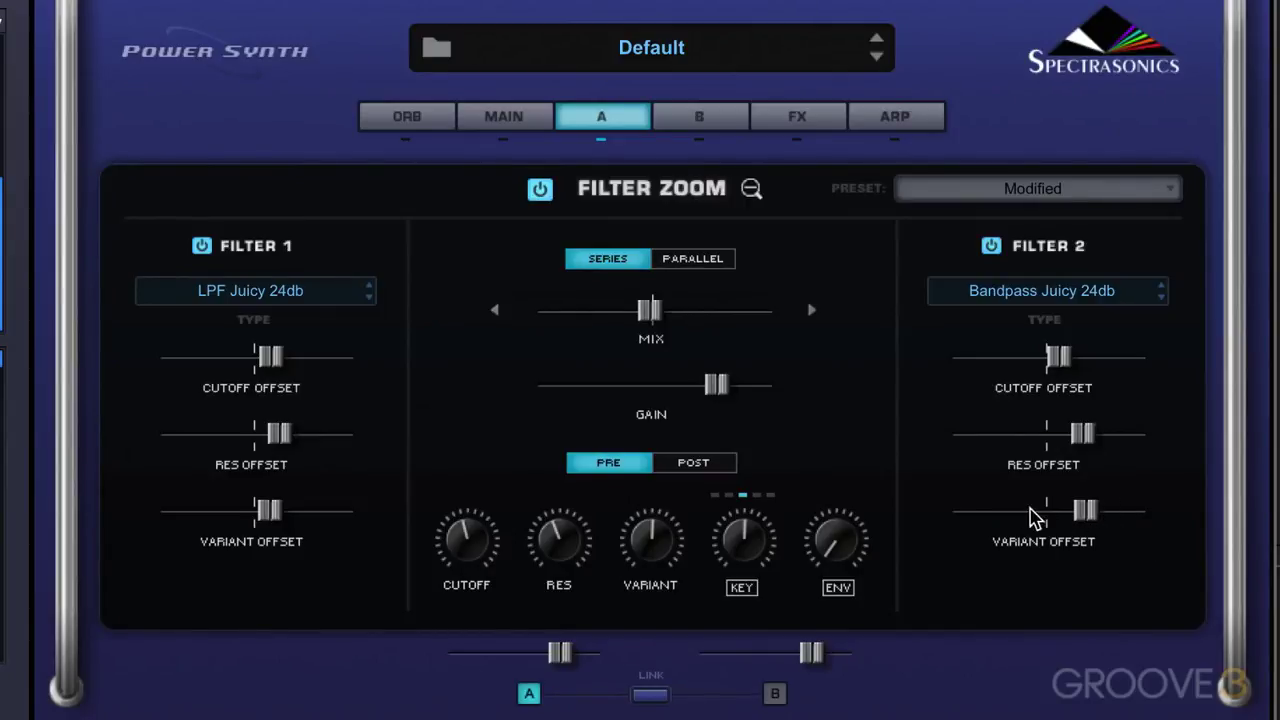
left_click(202, 247)
left_click(204, 248)
left_click(992, 248)
left_click(991, 248)
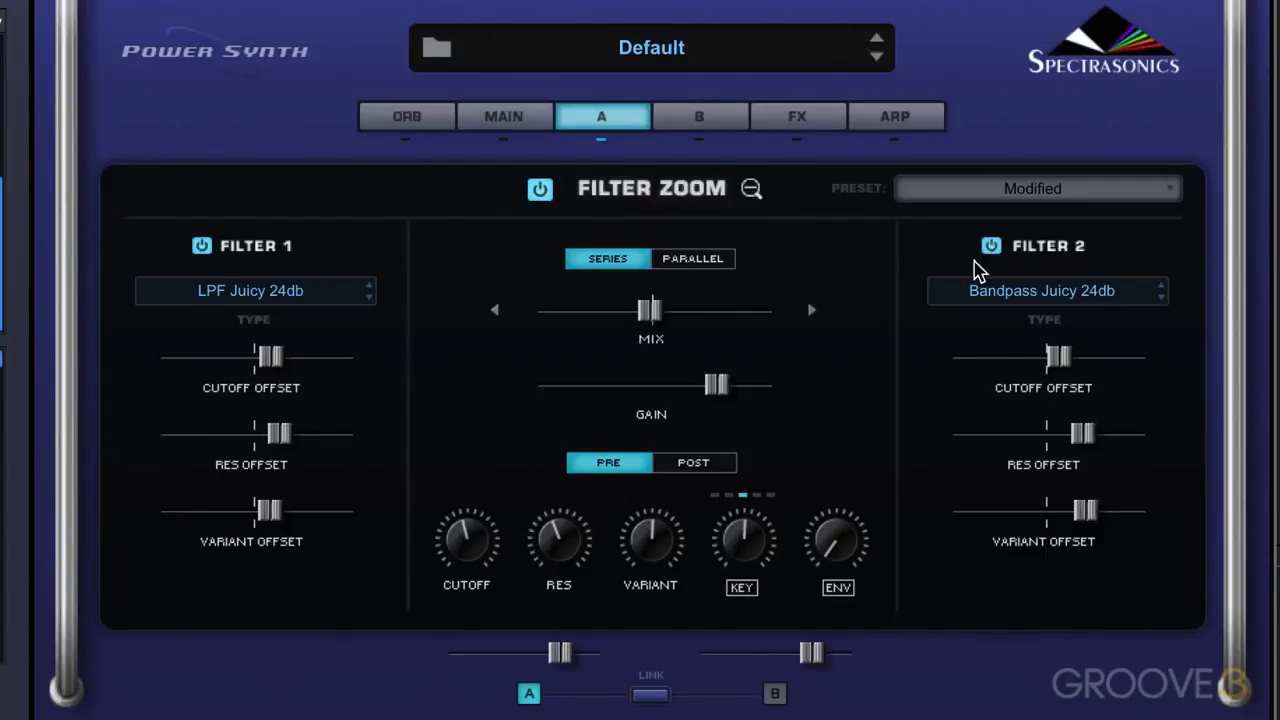
Route the two filters in parallel, shift the mix toward Filter 2, and raise the overall cutoff
left_click(703, 262)
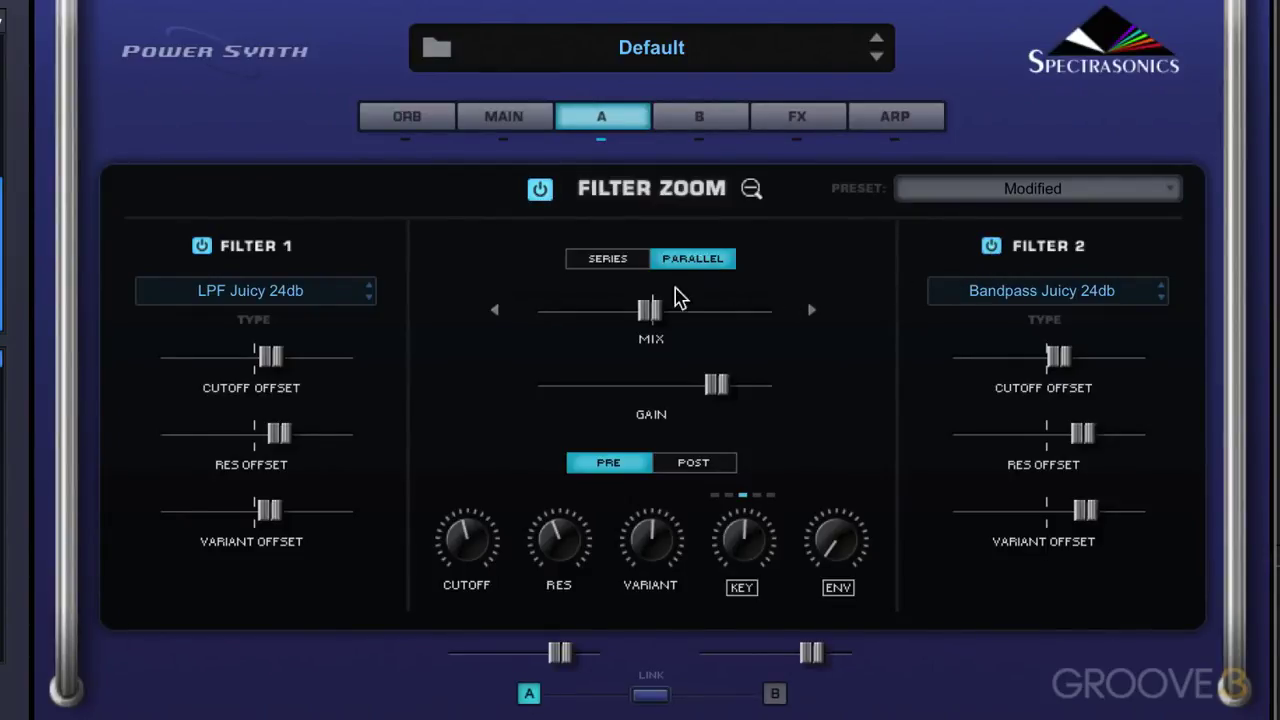
left_click_drag(645, 316, 706, 400)
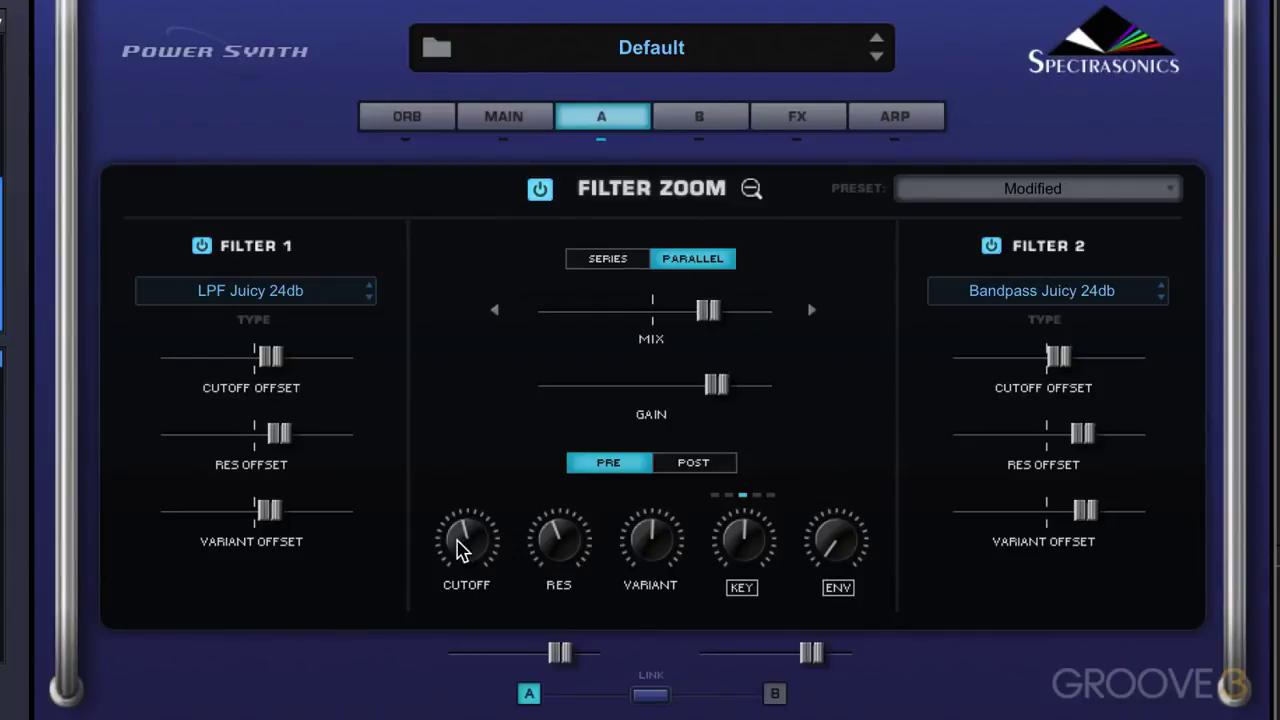
left_click_drag(460, 548, 470, 522)
Place the gain post-filter, raise it slightly, and move the mix further toward Filter 2
left_click(692, 464)
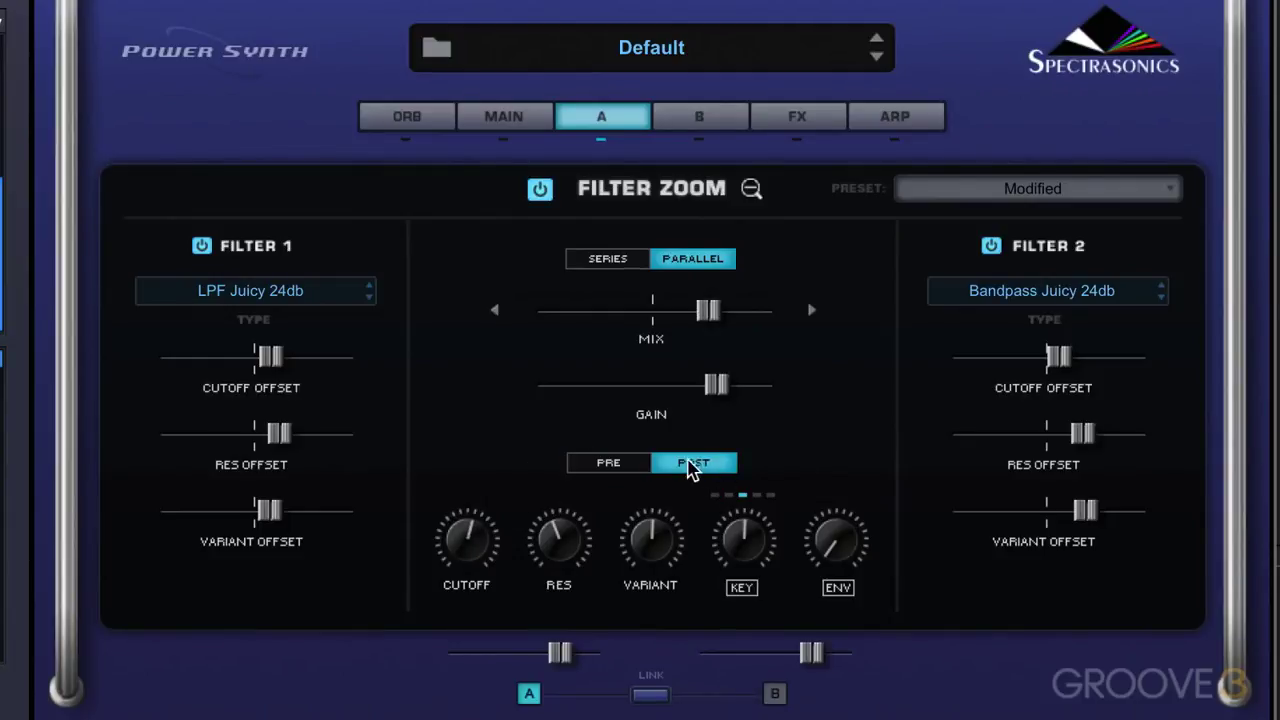
left_click_drag(709, 308, 700, 345)
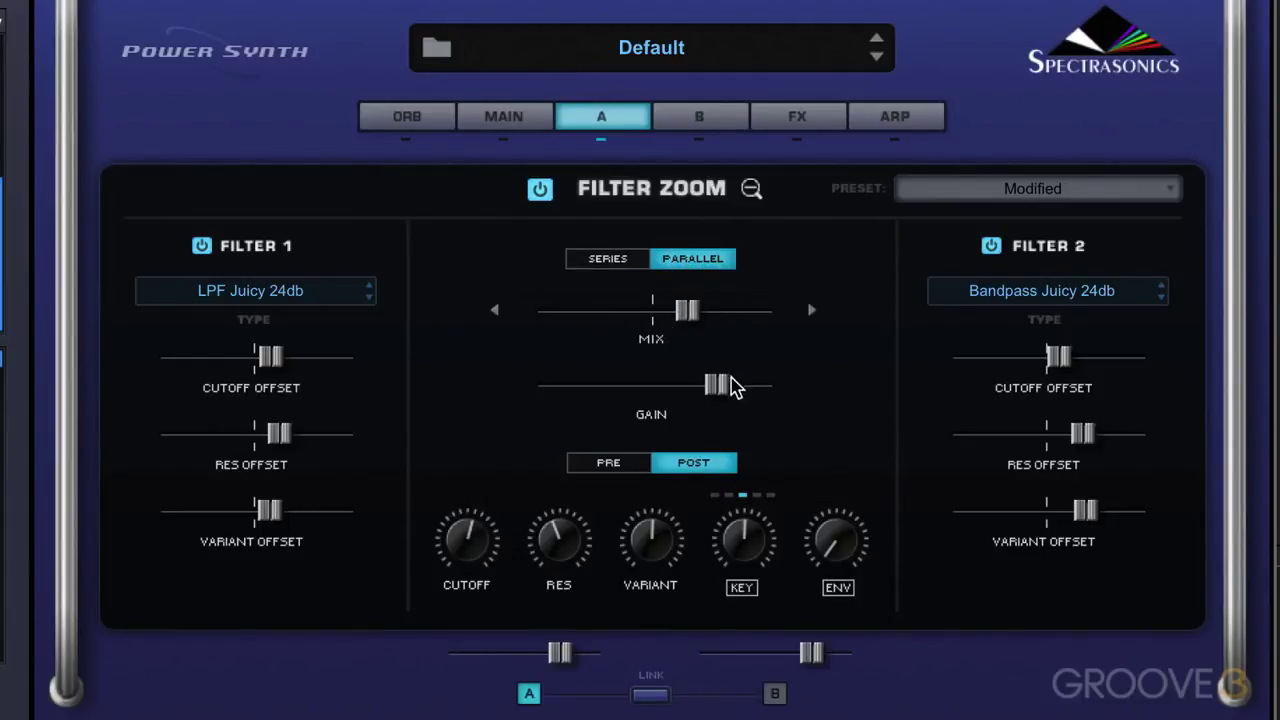
left_click_drag(731, 393, 752, 394)
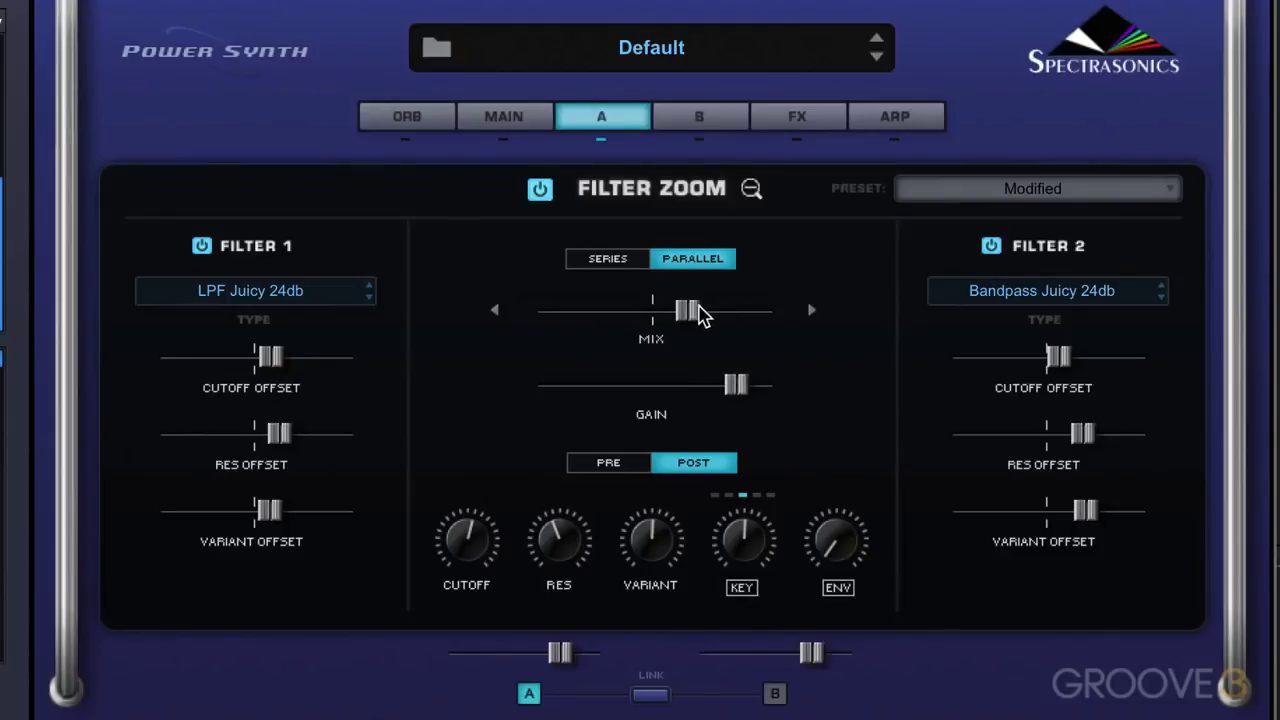
left_click_drag(700, 310, 720, 330)
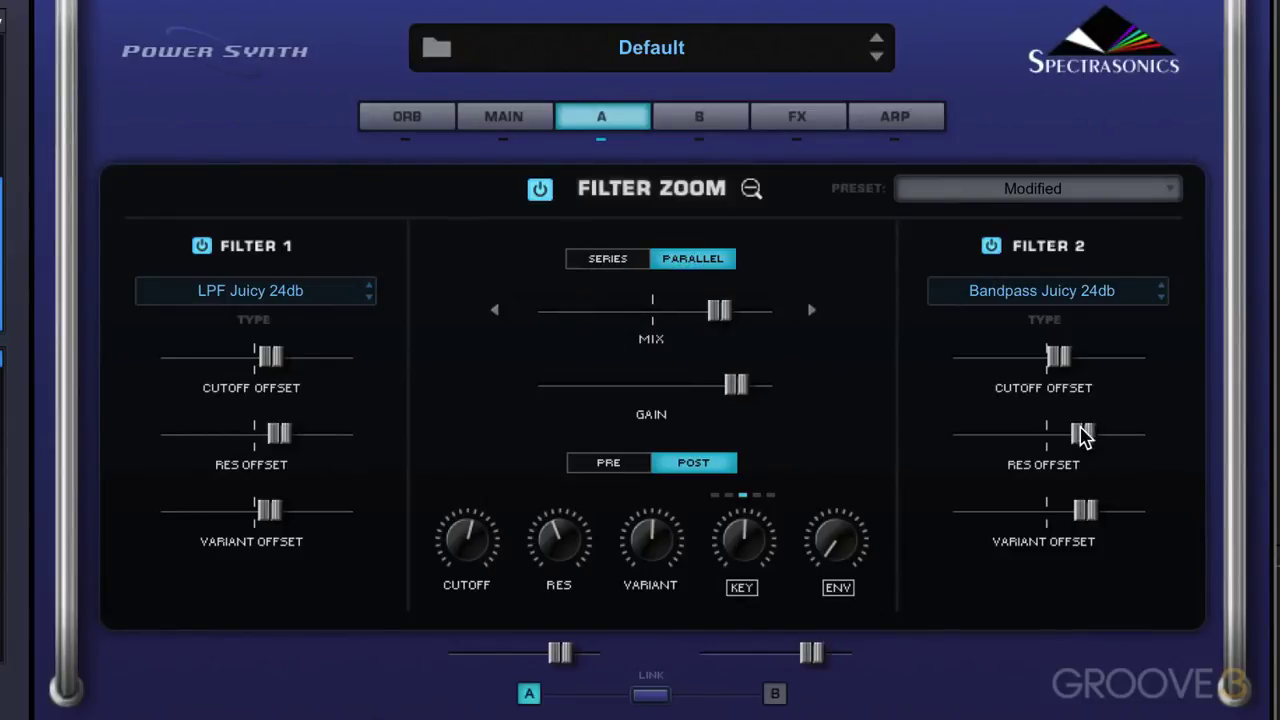
Raise Filter 2's resonance offset, lower its cutoff offset below centre, and shift the mix fully to Filter 1
left_click_drag(1082, 434, 1108, 440)
left_click_drag(1060, 362, 1020, 370)
left_click_drag(718, 310, 535, 338)
Sweep the mix between the filters and back to centre while fine-tuning both cutoff offsets, leaving Filter 2's slightly below centre
mouse_move(276, 358)
left_mouse_down()
mouse_move(254, 360)
mouse_move(287, 362)
left_mouse_up()
left_click_drag(539, 311, 735, 330)
left_click_drag(1034, 358, 1068, 366)
left_click_drag(286, 360, 273, 364)
left_click_drag(733, 316, 650, 335)
left_click_drag(1063, 356, 1013, 369)
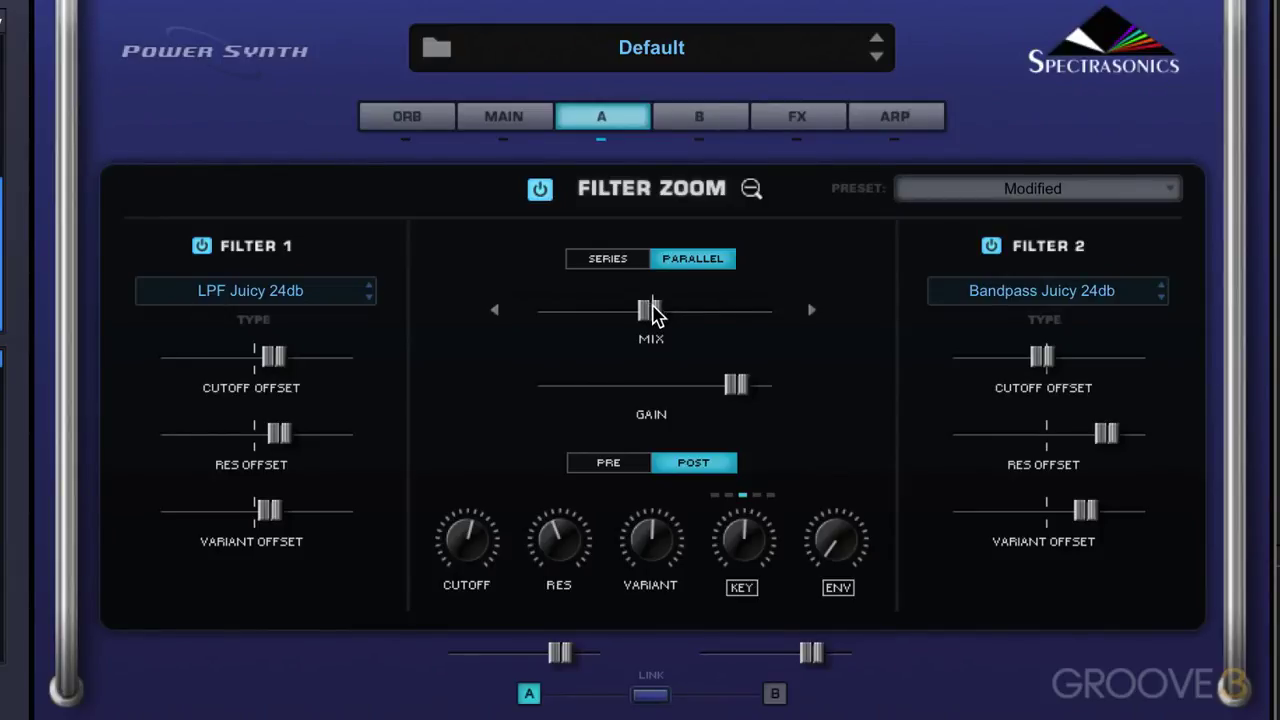
Slightly lower Filter 1's cutoff offset and raise Filter 2's while sweeping the mix, leaving the mix well toward Filter 2
left_click_drag(648, 318, 722, 345)
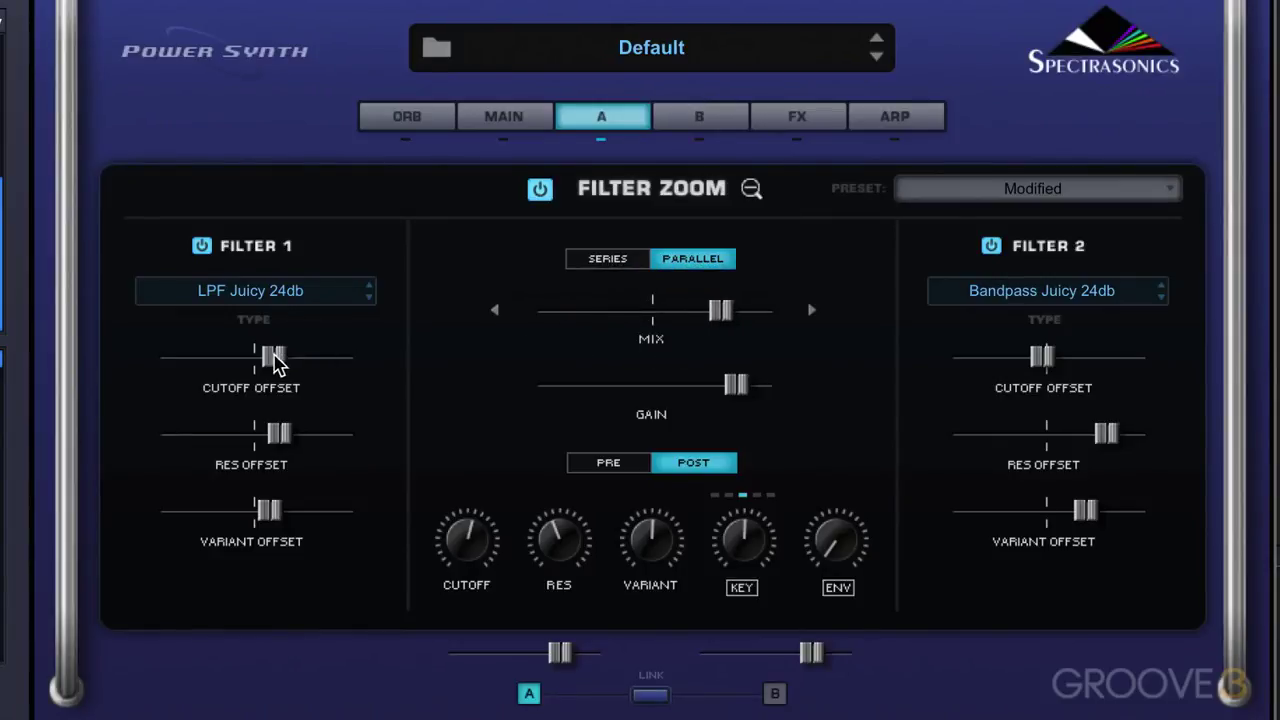
mouse_move(274, 357)
left_mouse_down()
mouse_move(257, 366)
mouse_move(268, 362)
left_mouse_up()
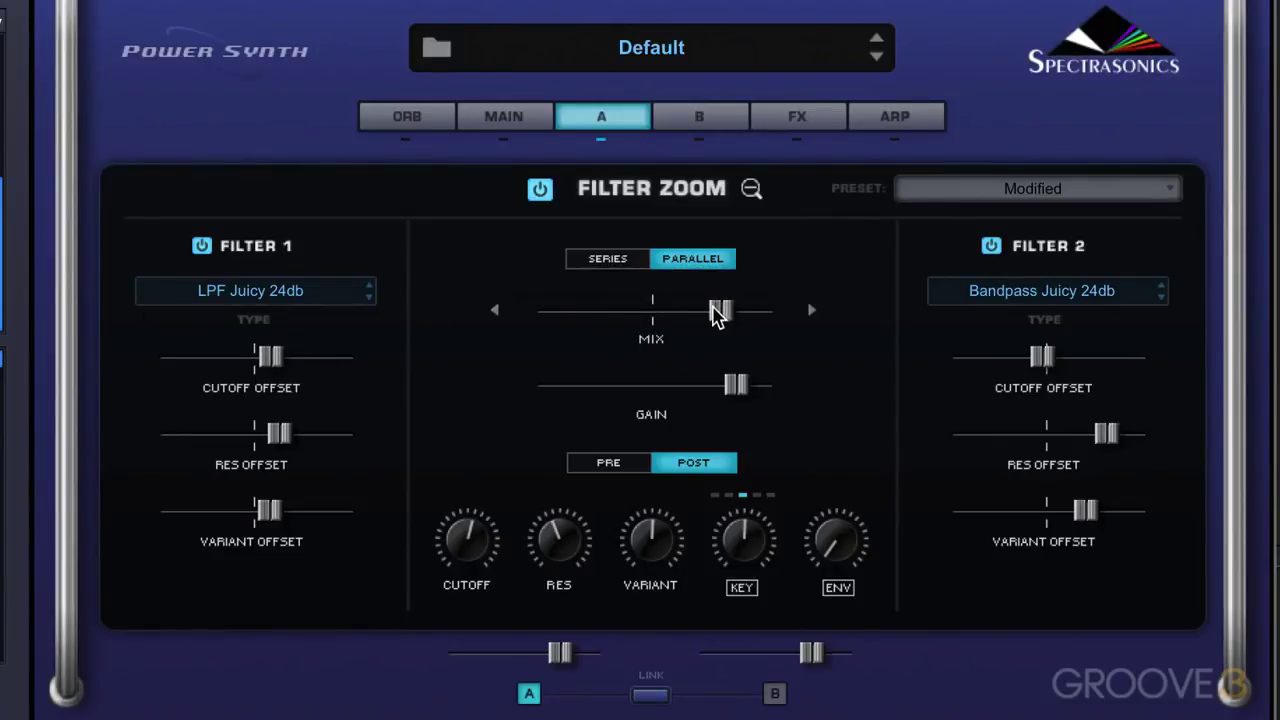
left_click_drag(716, 312, 574, 330)
left_click_drag(1041, 357, 1074, 357)
left_click_drag(580, 312, 735, 312)
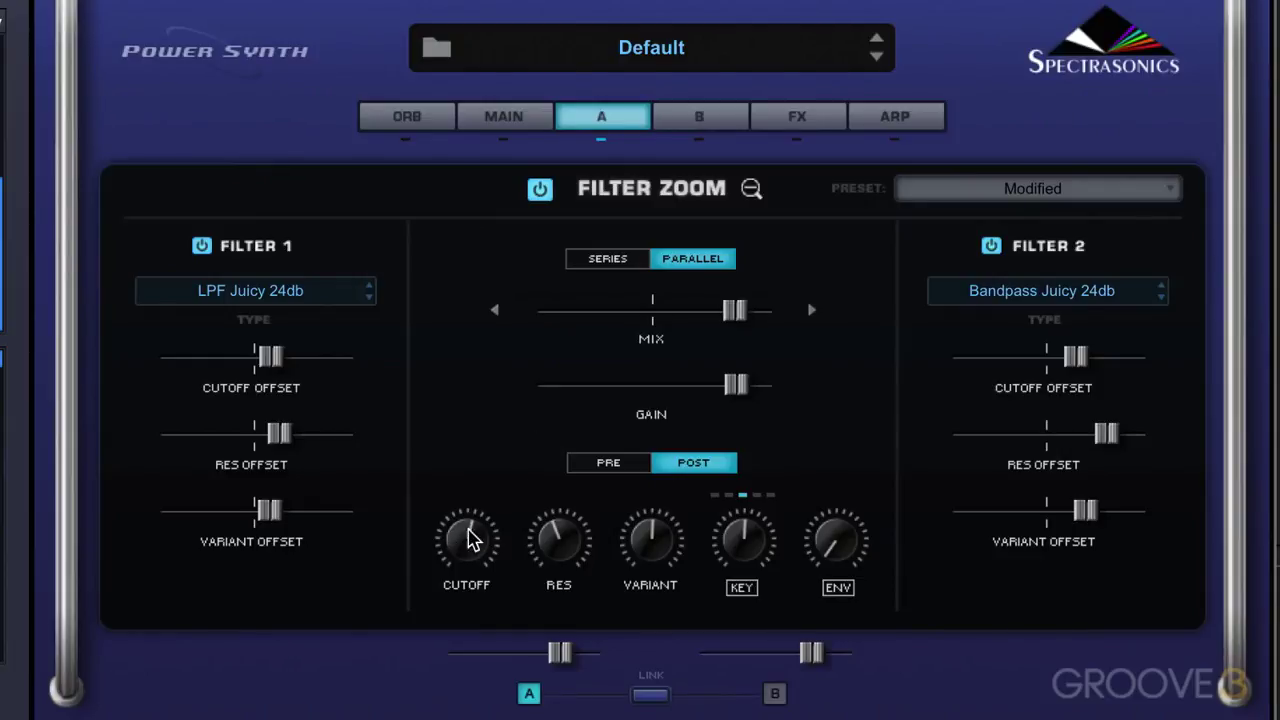
Lower the overall filter cutoff and assign the modulation wheel to modulate it
left_click_drag(472, 538, 446, 572)
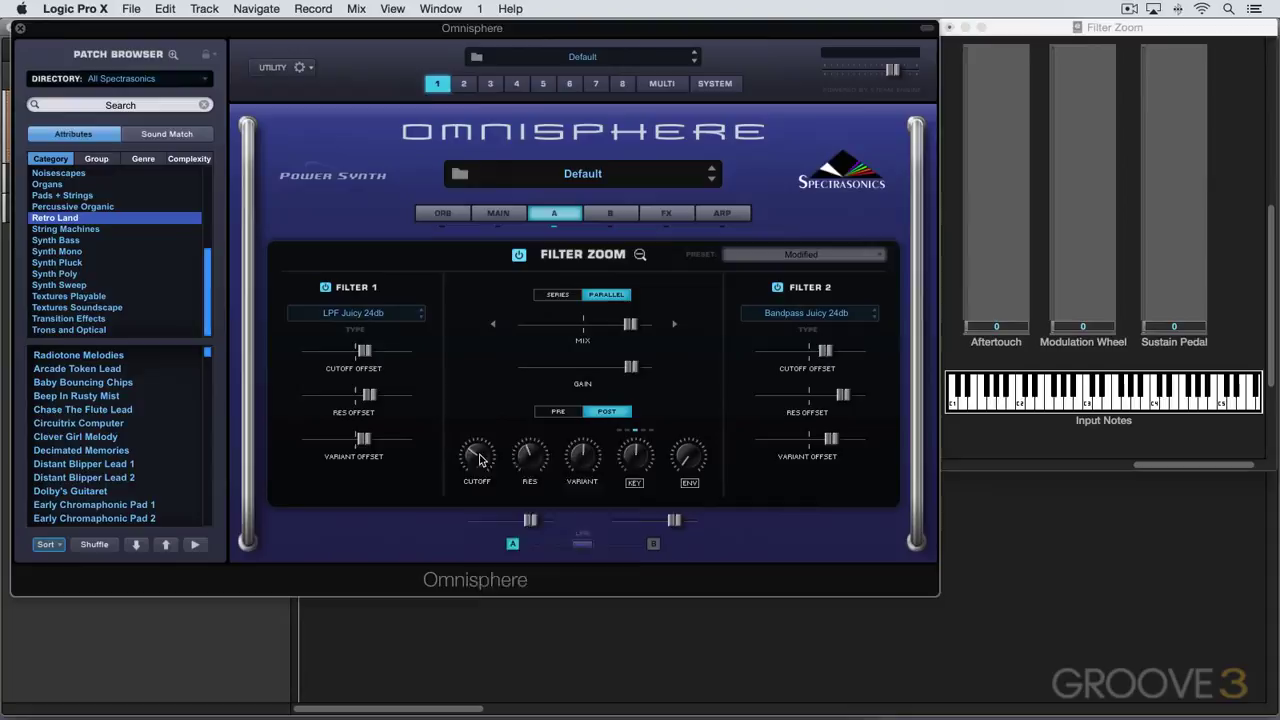
right_click(462, 529)
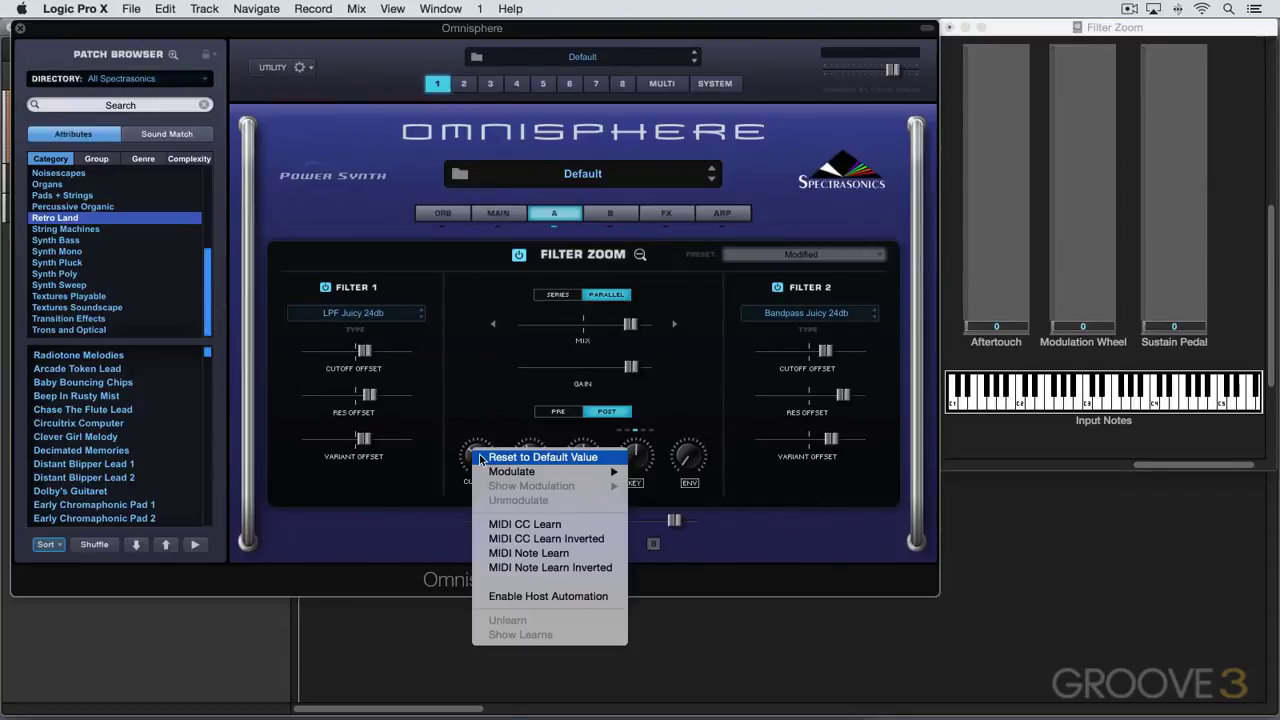
mouse_move(507, 476)
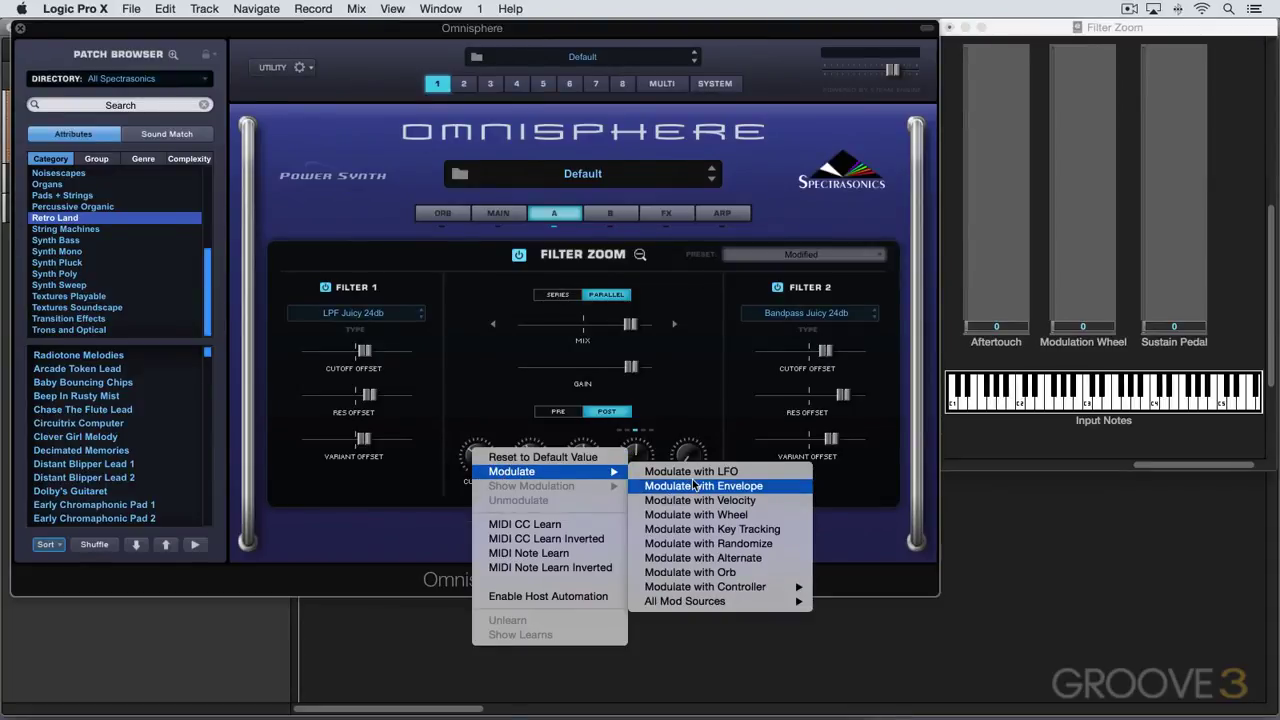
left_click(696, 514)
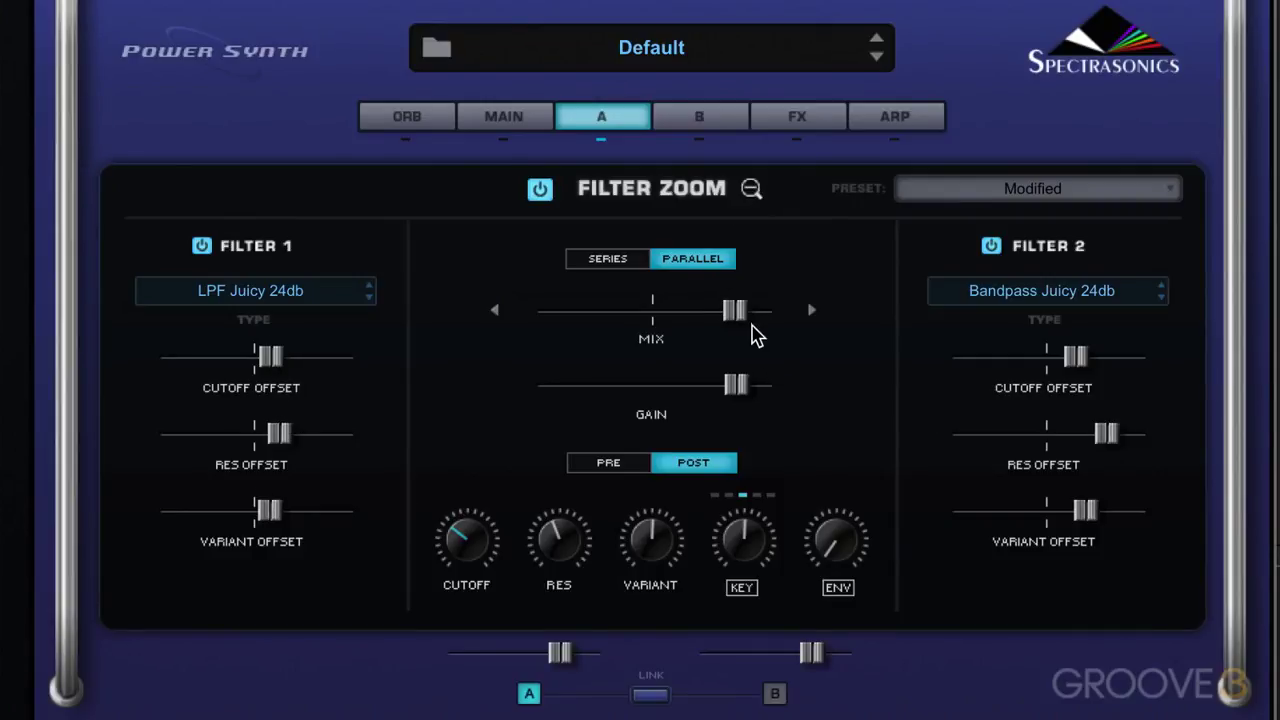
Bring the mix back to just past centre toward Filter 2 and route the two filters in series
left_click_drag(731, 317, 676, 314)
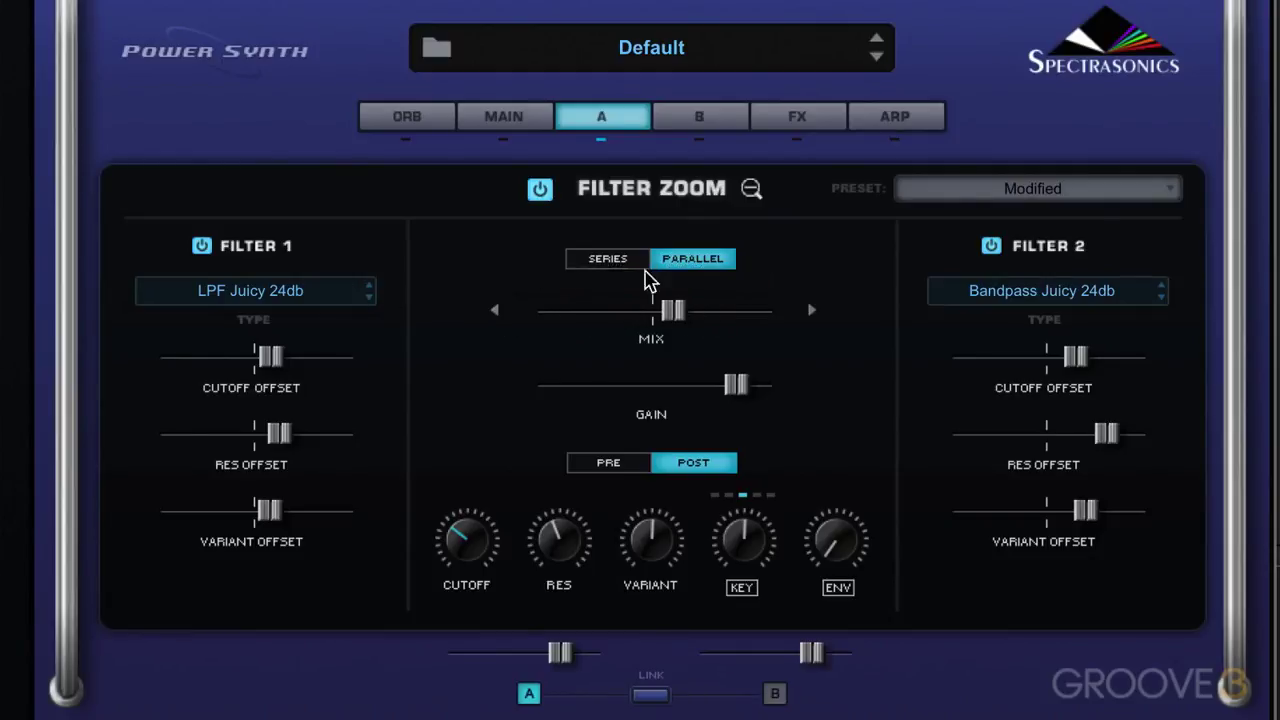
left_click(612, 264)
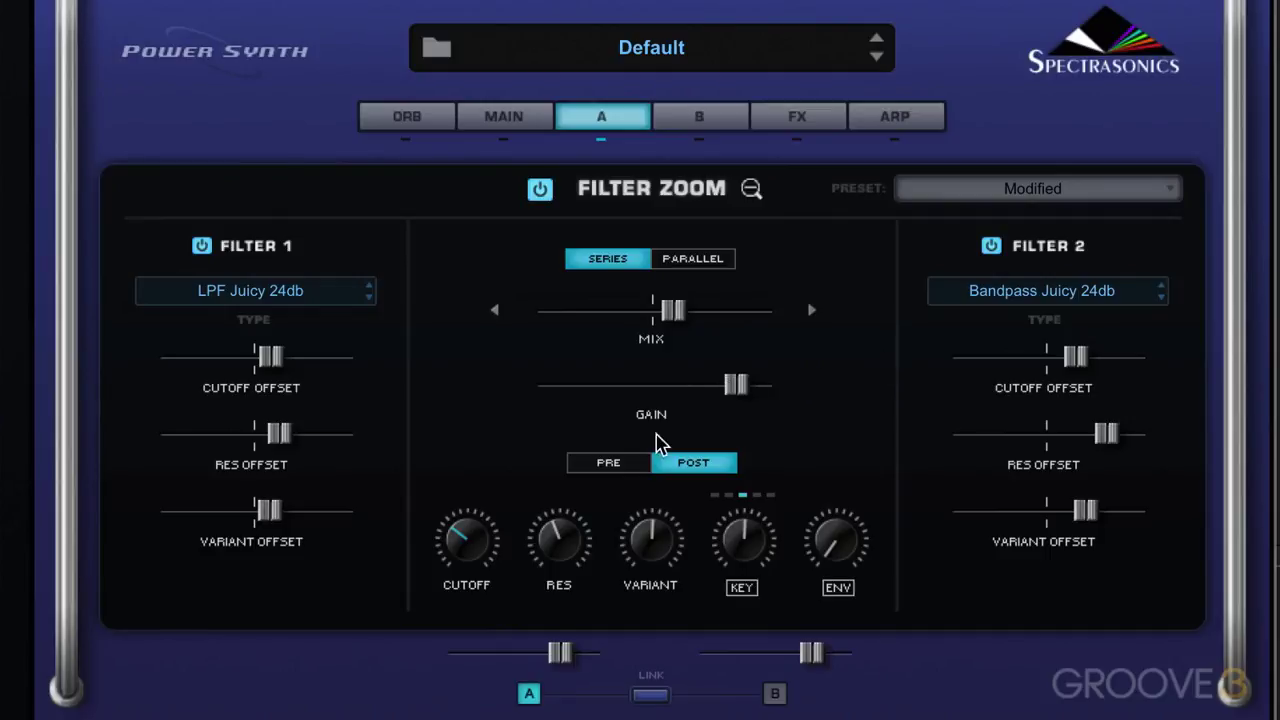
Try the gain pre-filter at about 4.44 dB, and return it to post-filter with the gain at about 1.34 dB
left_click(614, 467)
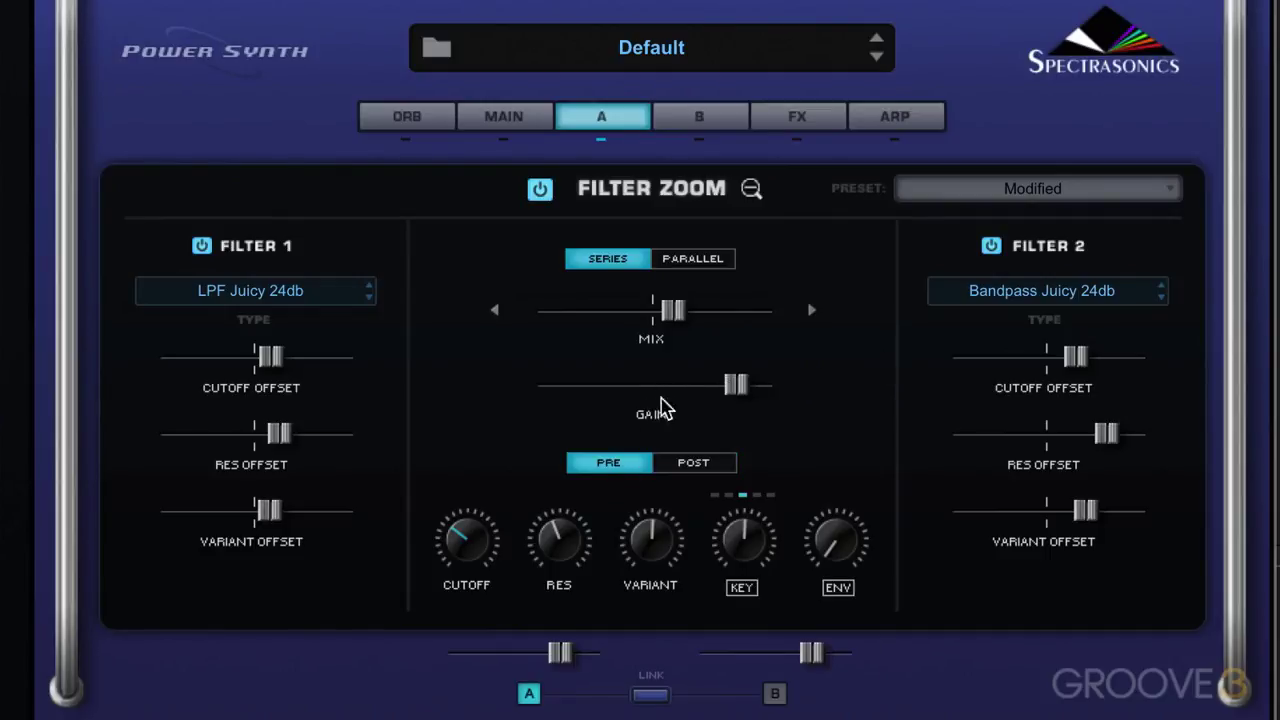
left_click_drag(735, 388, 746, 388)
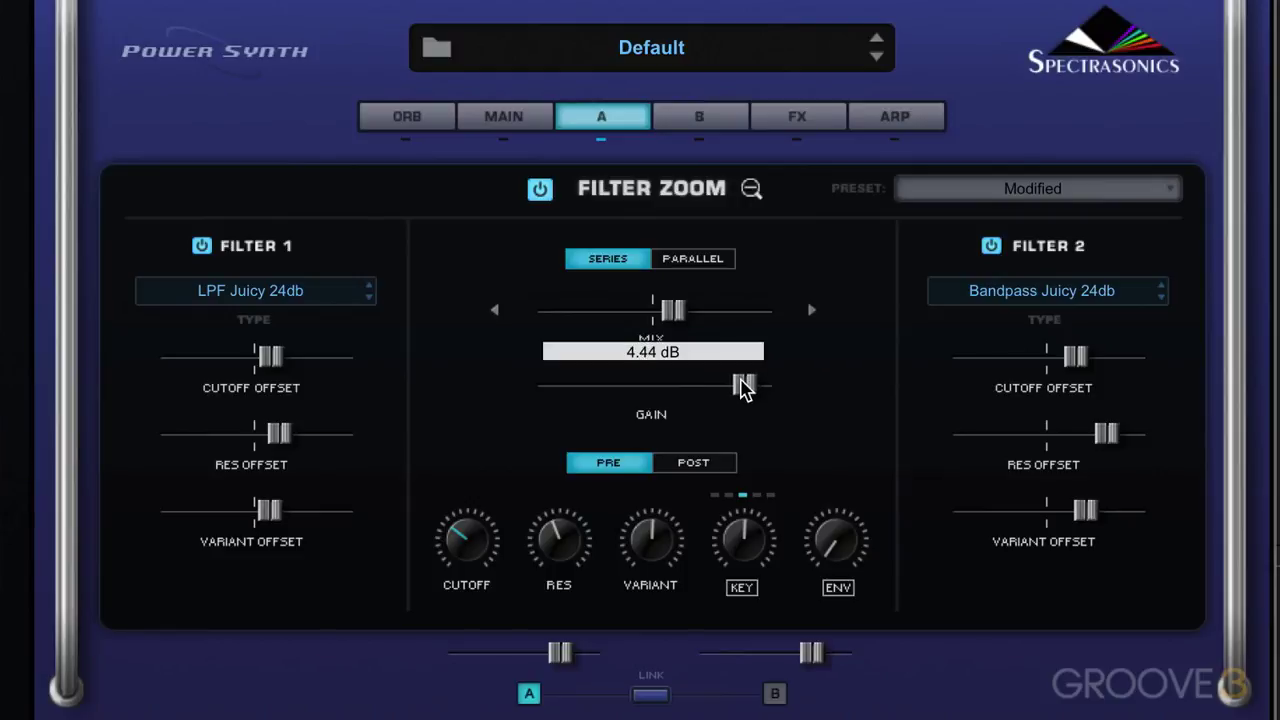
left_click(707, 470)
left_click_drag(743, 384, 725, 405)
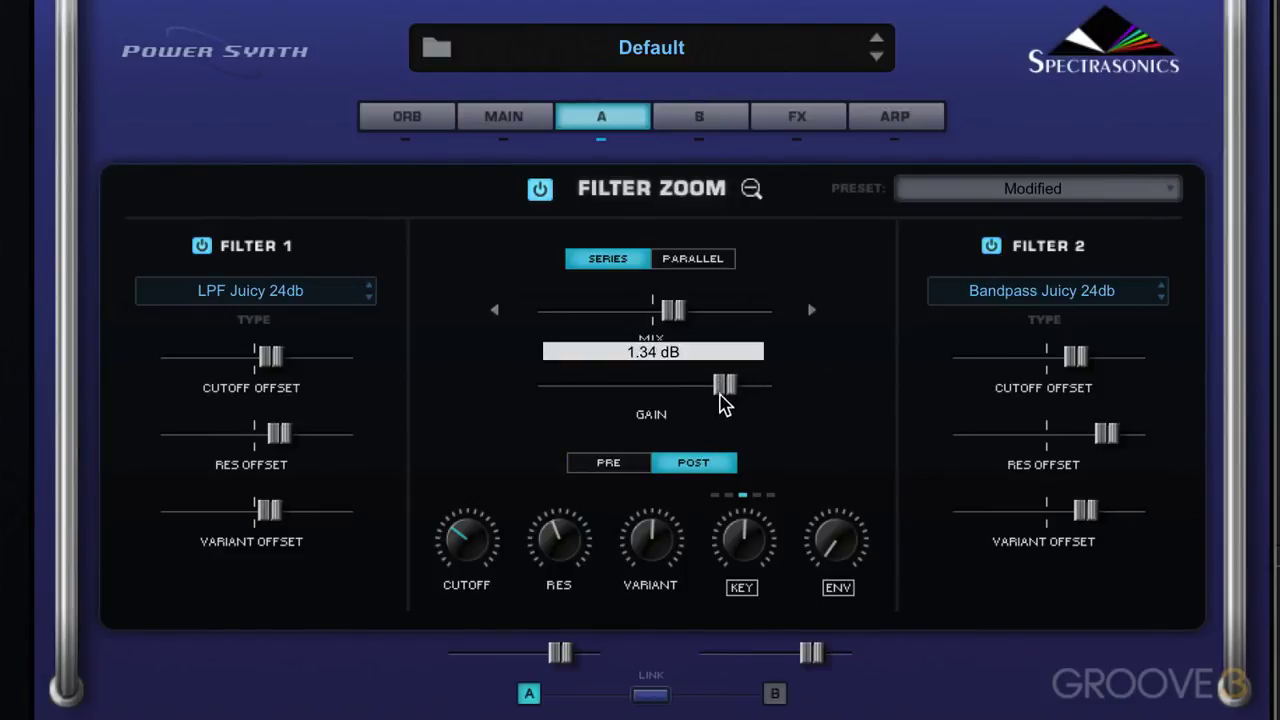